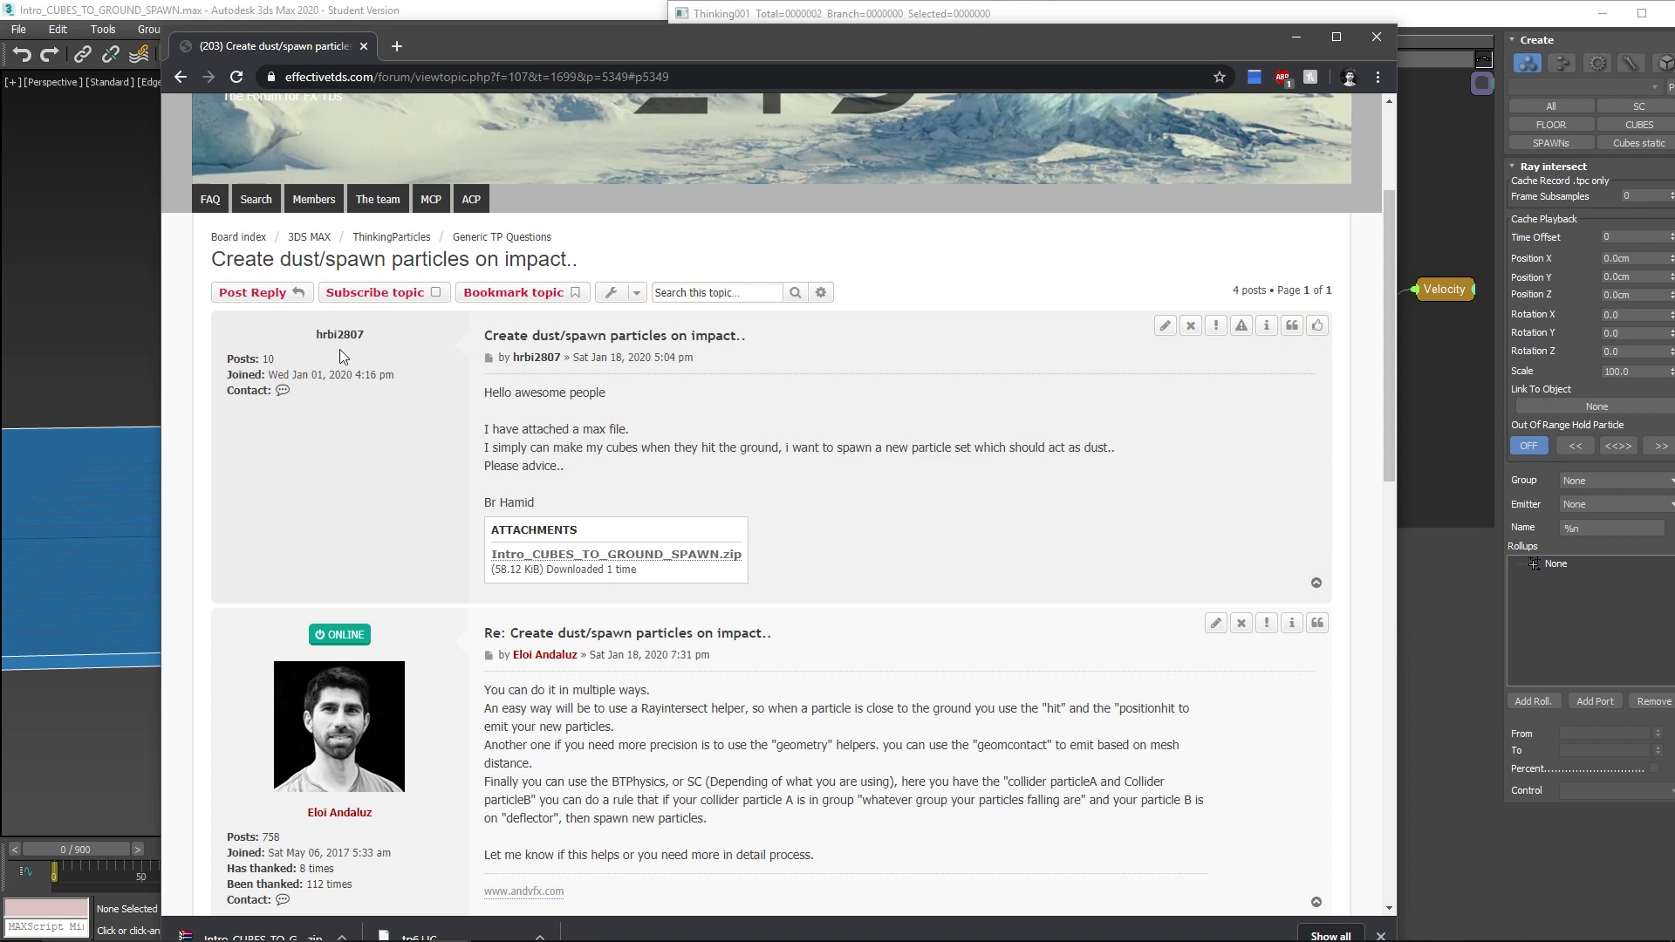
# Review the forum topic about spawning dust particles on impact and switch back to the 3ds Max scene.
pyautogui.scroll(3, 609, 400)
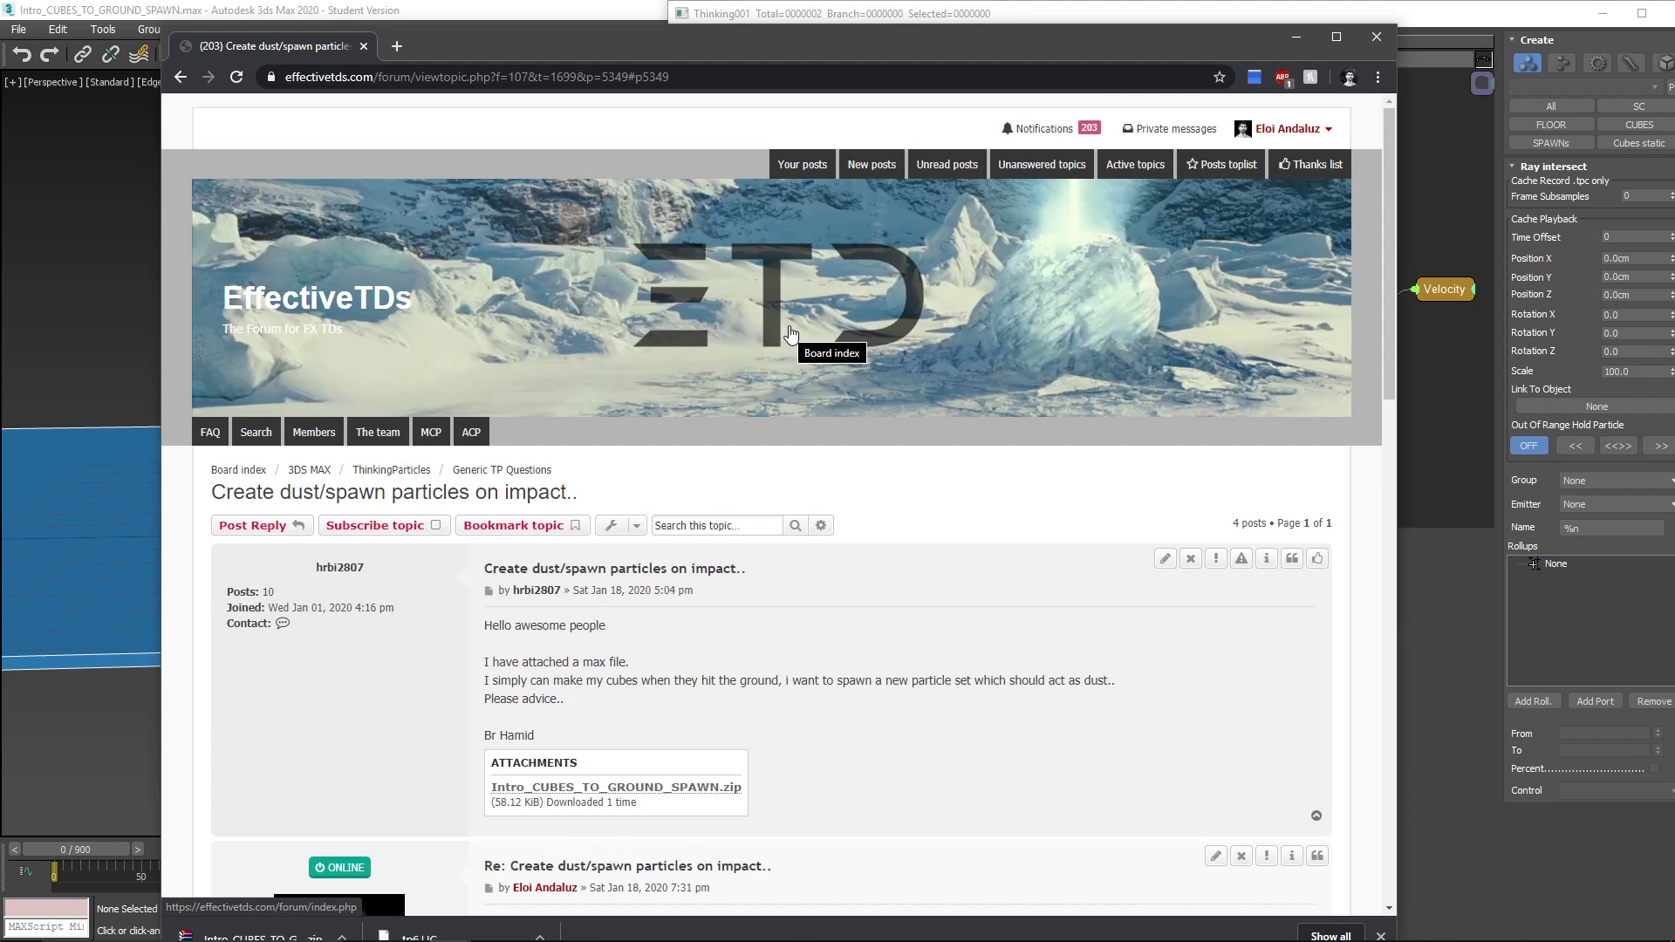
pyautogui.click(1296, 48)
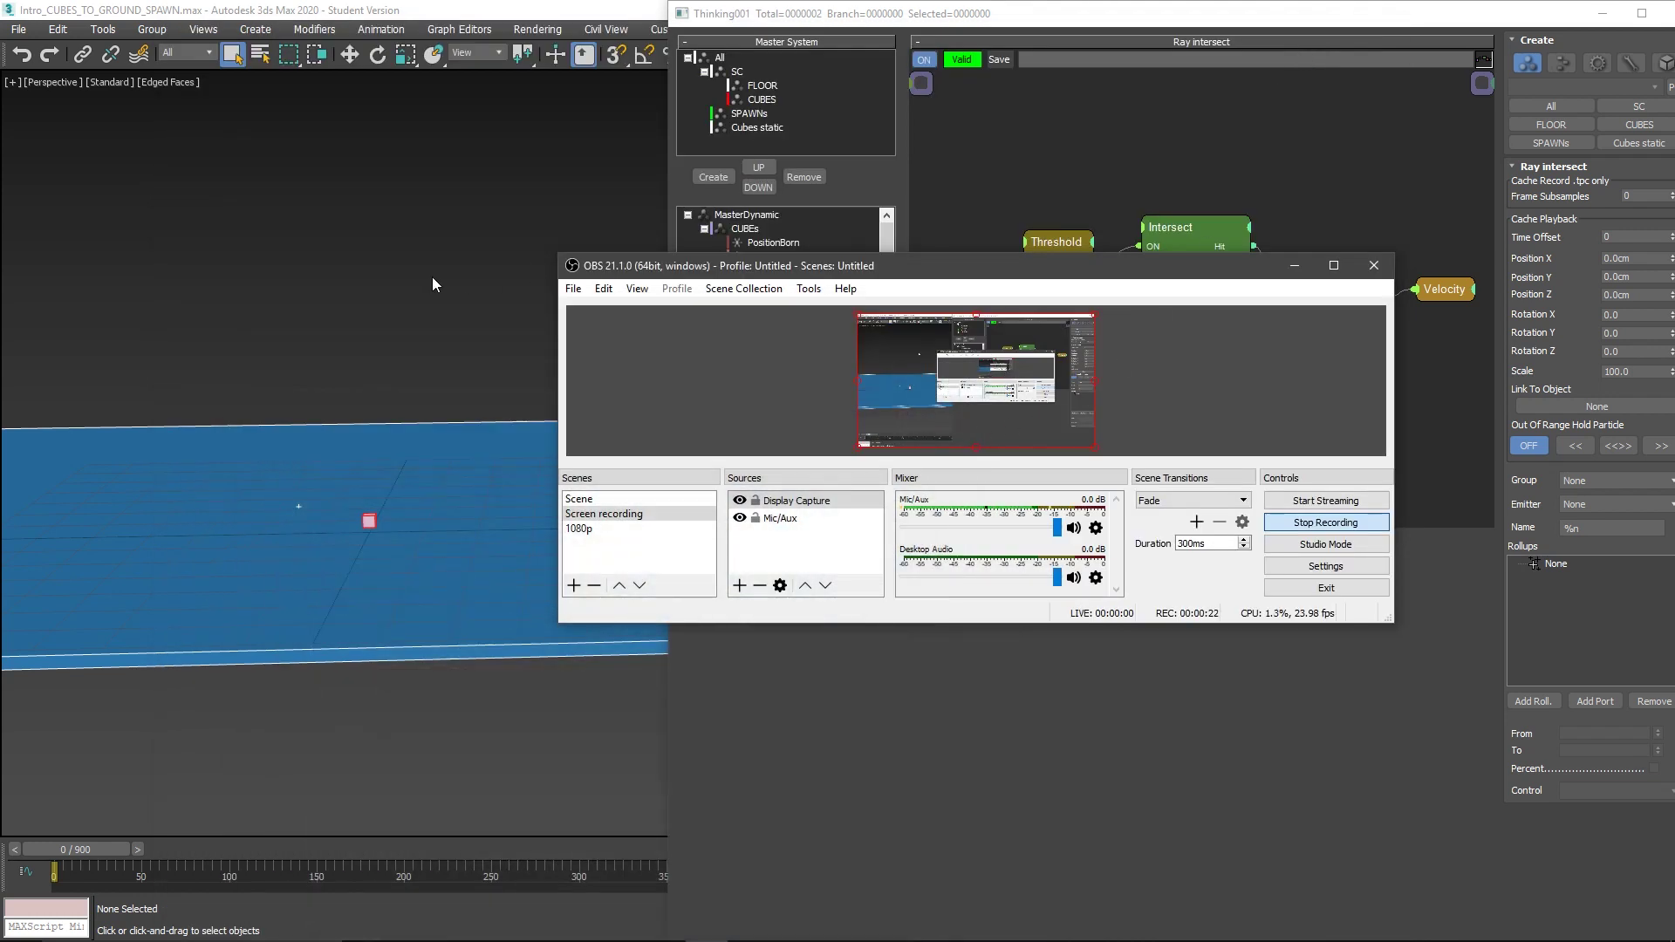
pyautogui.click(430, 281)
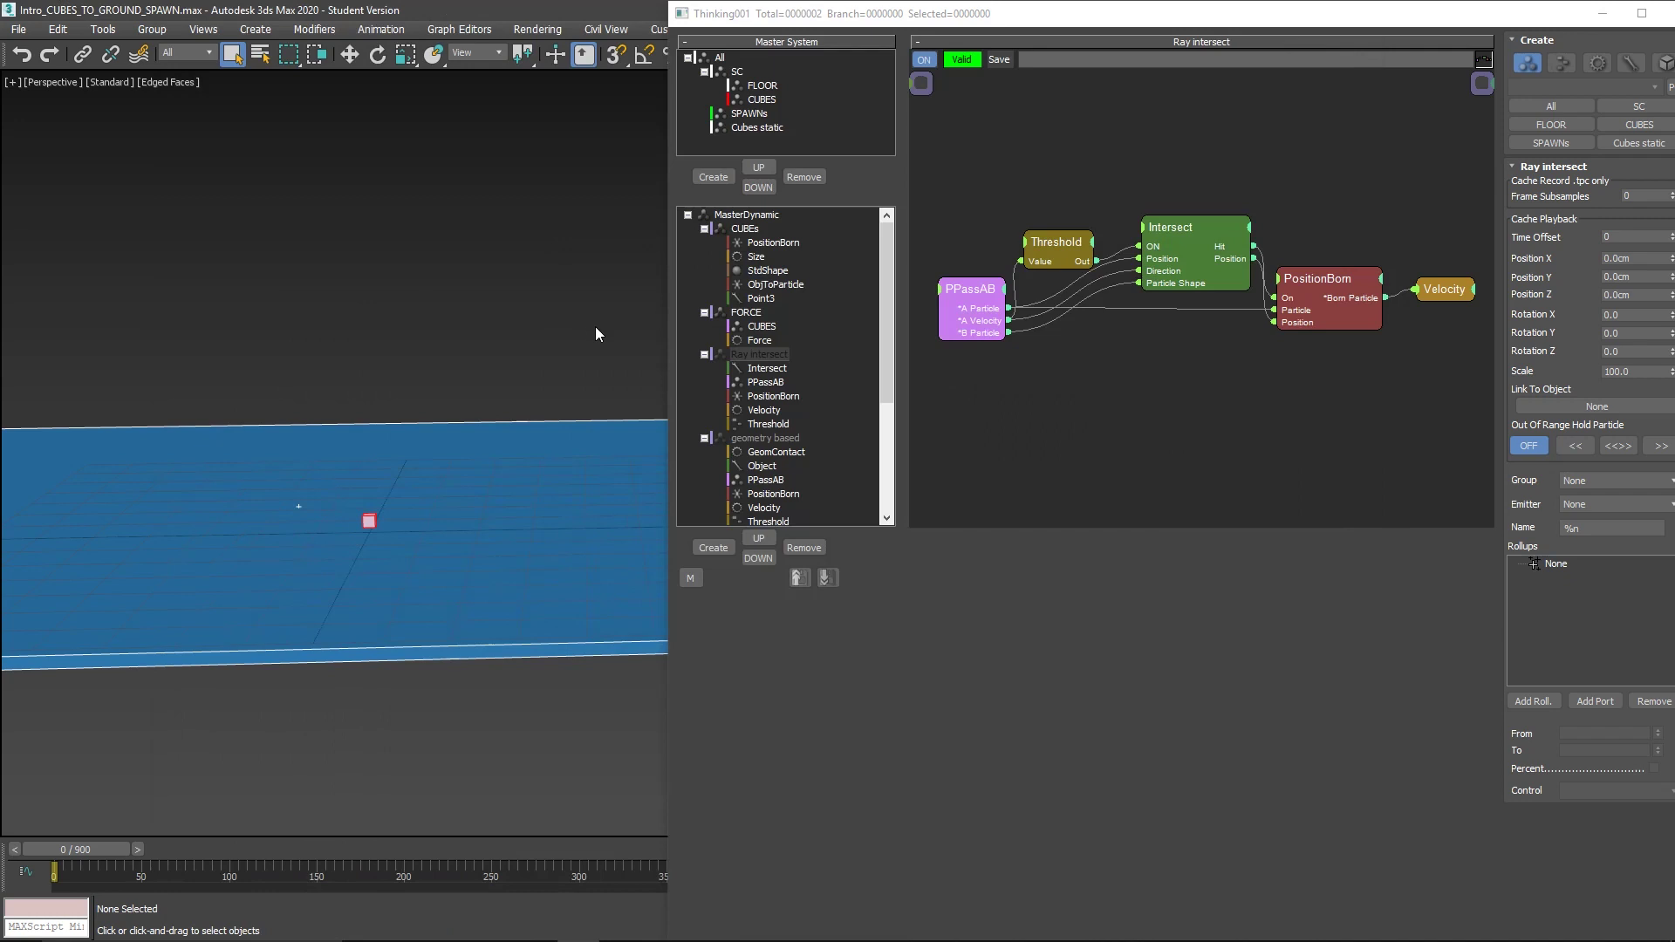
# Review the CUBEs and FORCE dynamic sets that emit the cubes and pull them down.
pyautogui.moveTo(84, 847); pyautogui.dragTo(7, 811)
pyautogui.click(756, 257)
pyautogui.click(761, 326)
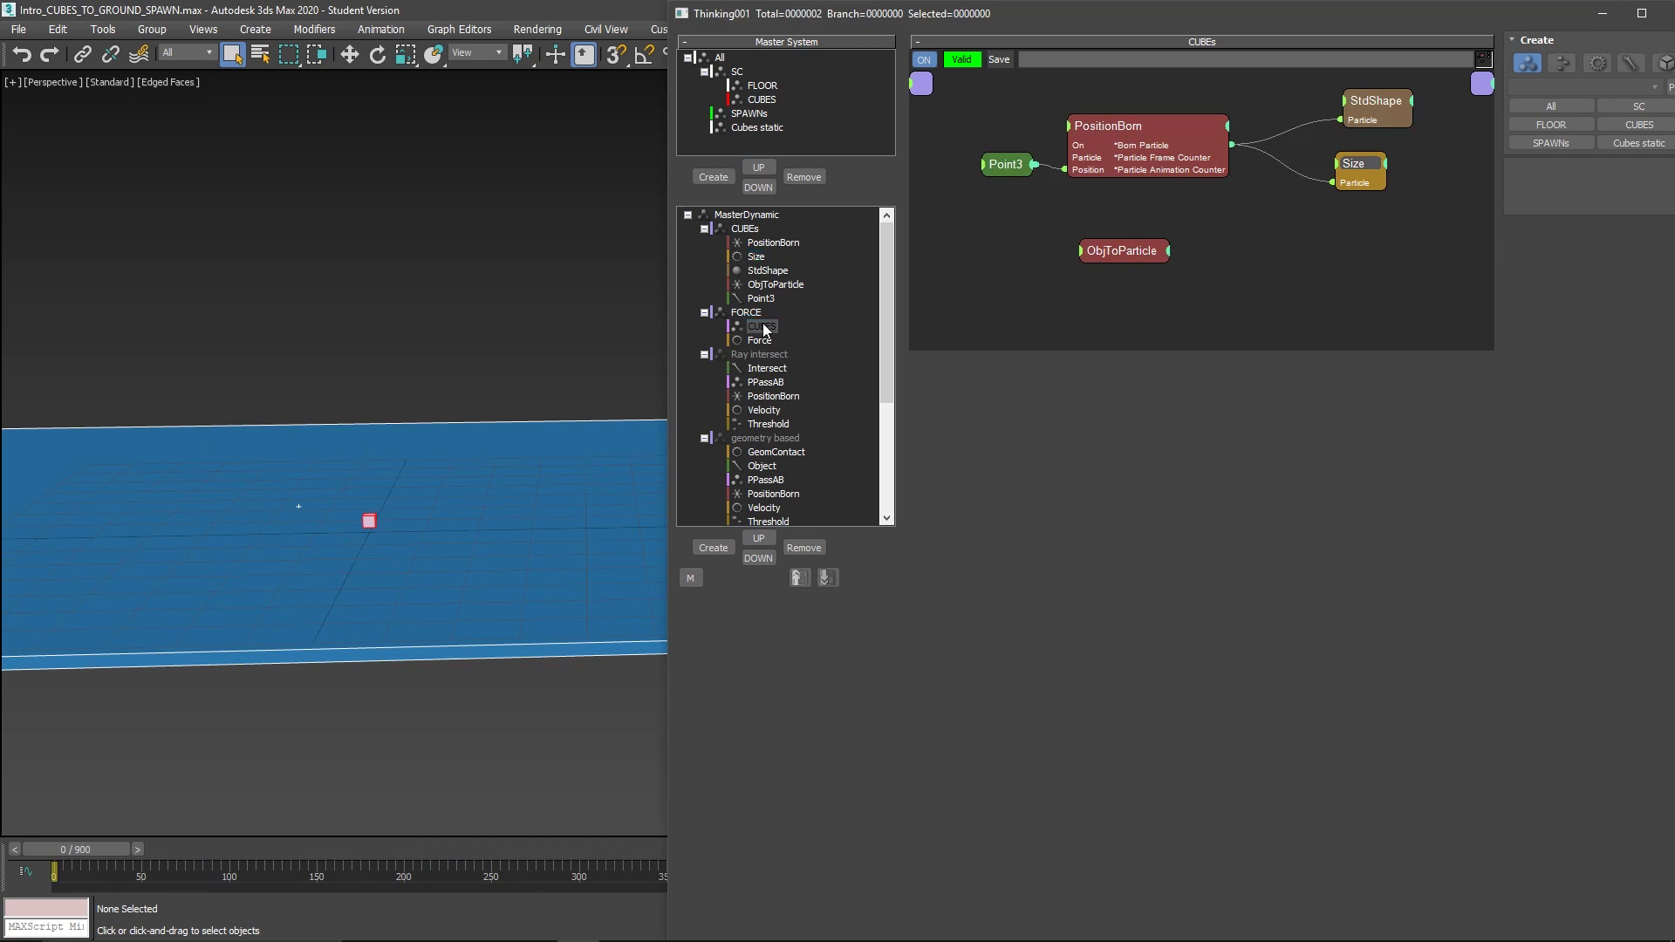
# Enable the Ray intersect dynamic set, show its Intersect node and run the simulation to frame 226.
pyautogui.click(762, 369)
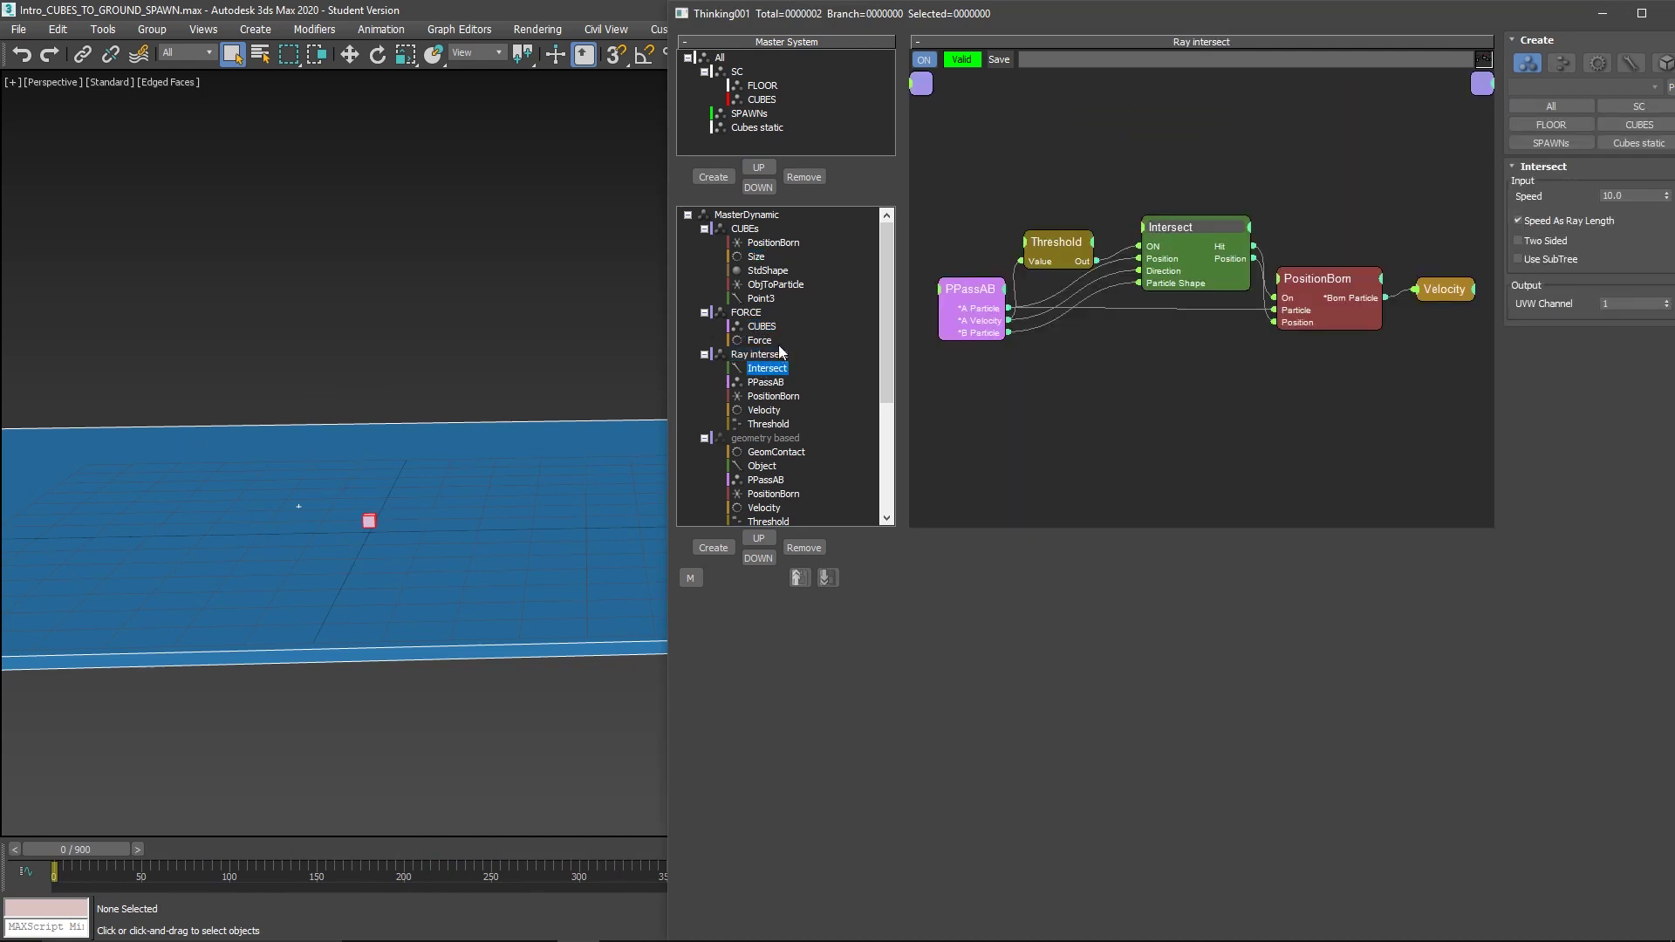
pyautogui.moveTo(94, 848); pyautogui.dragTo(466, 769)
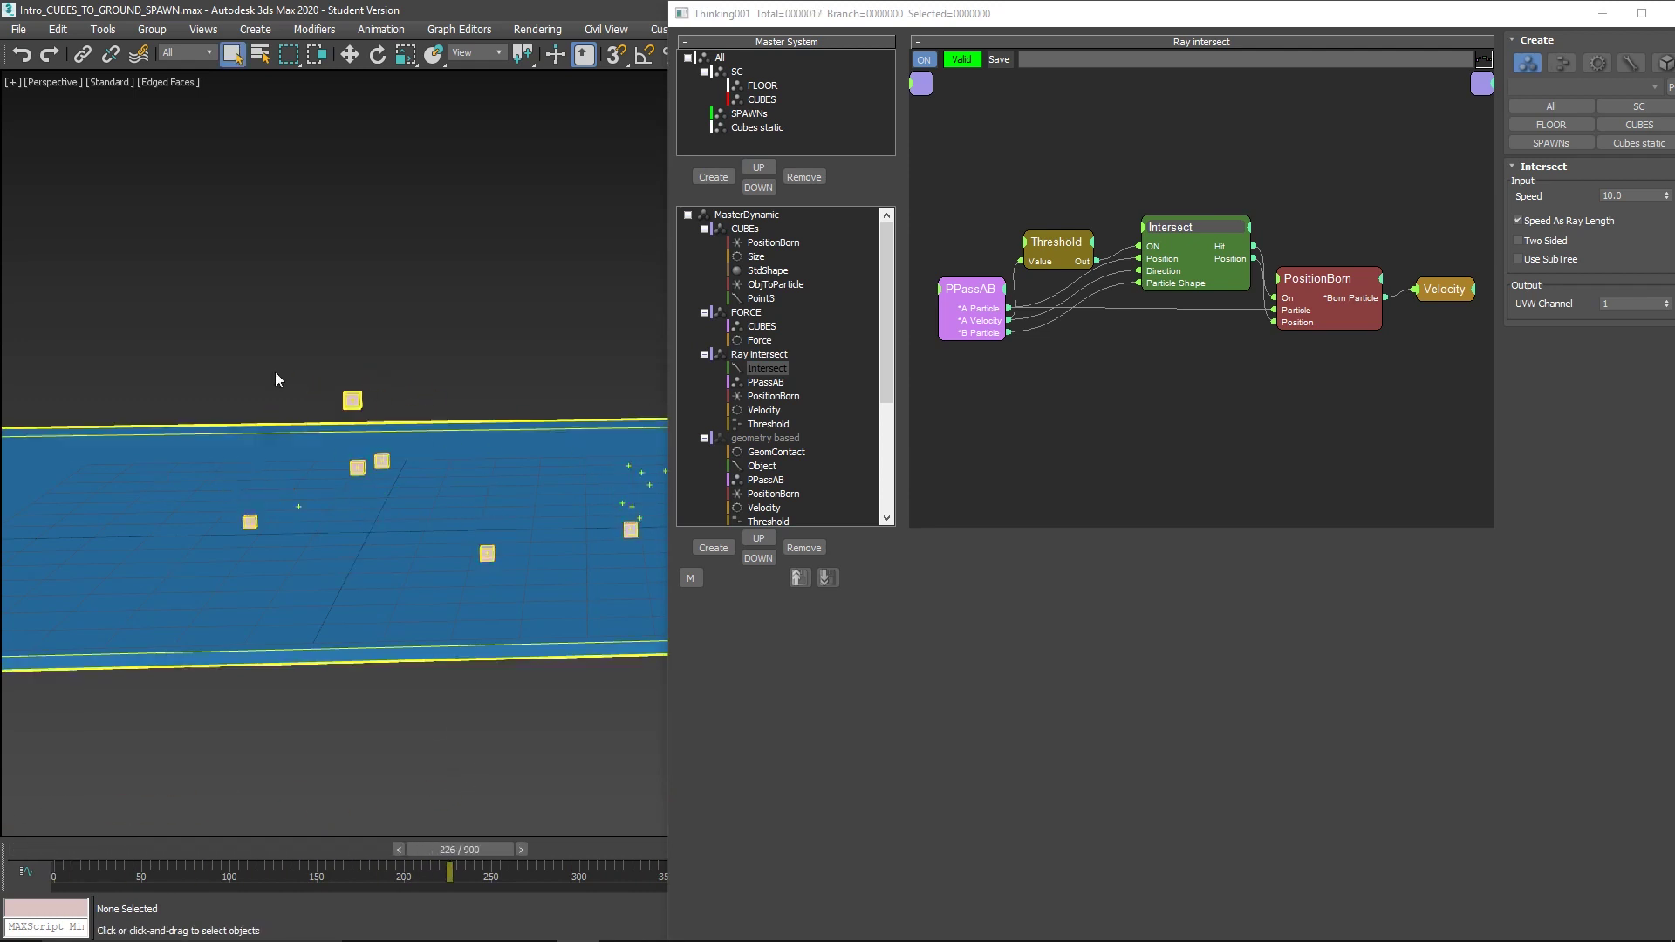
# Inspect the PPassAB and Threshold settings in the Ray intersect set and run the simulation to frame 212.
pyautogui.click(969, 291)
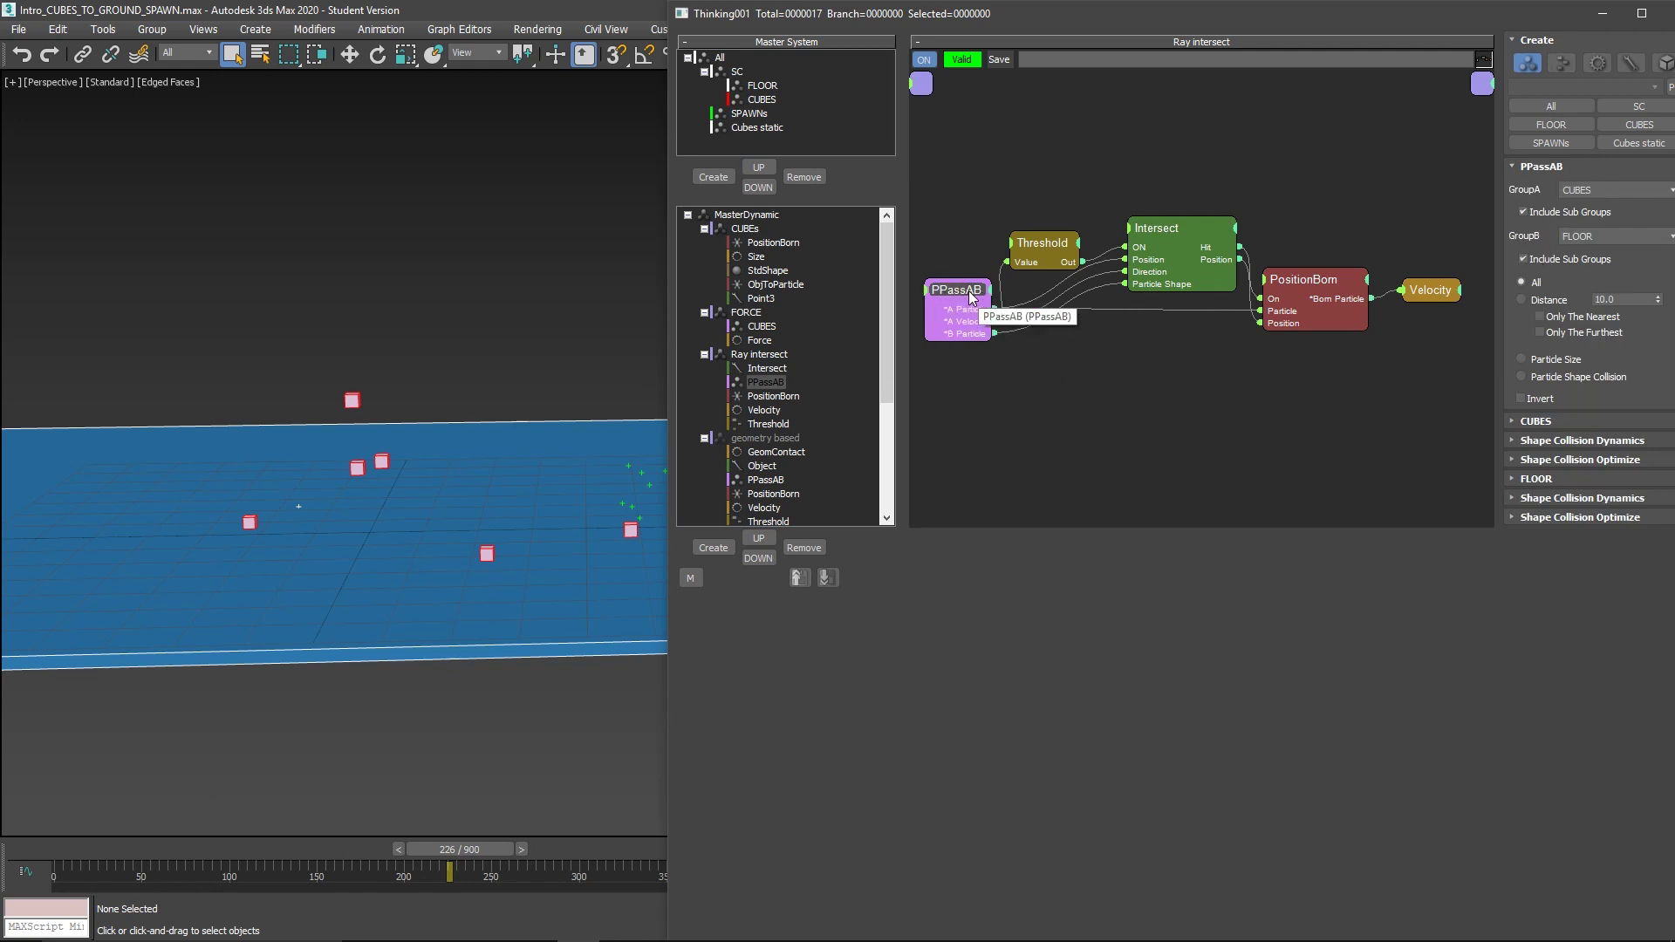
pyautogui.moveTo(1052, 242); pyautogui.dragTo(1051, 224)
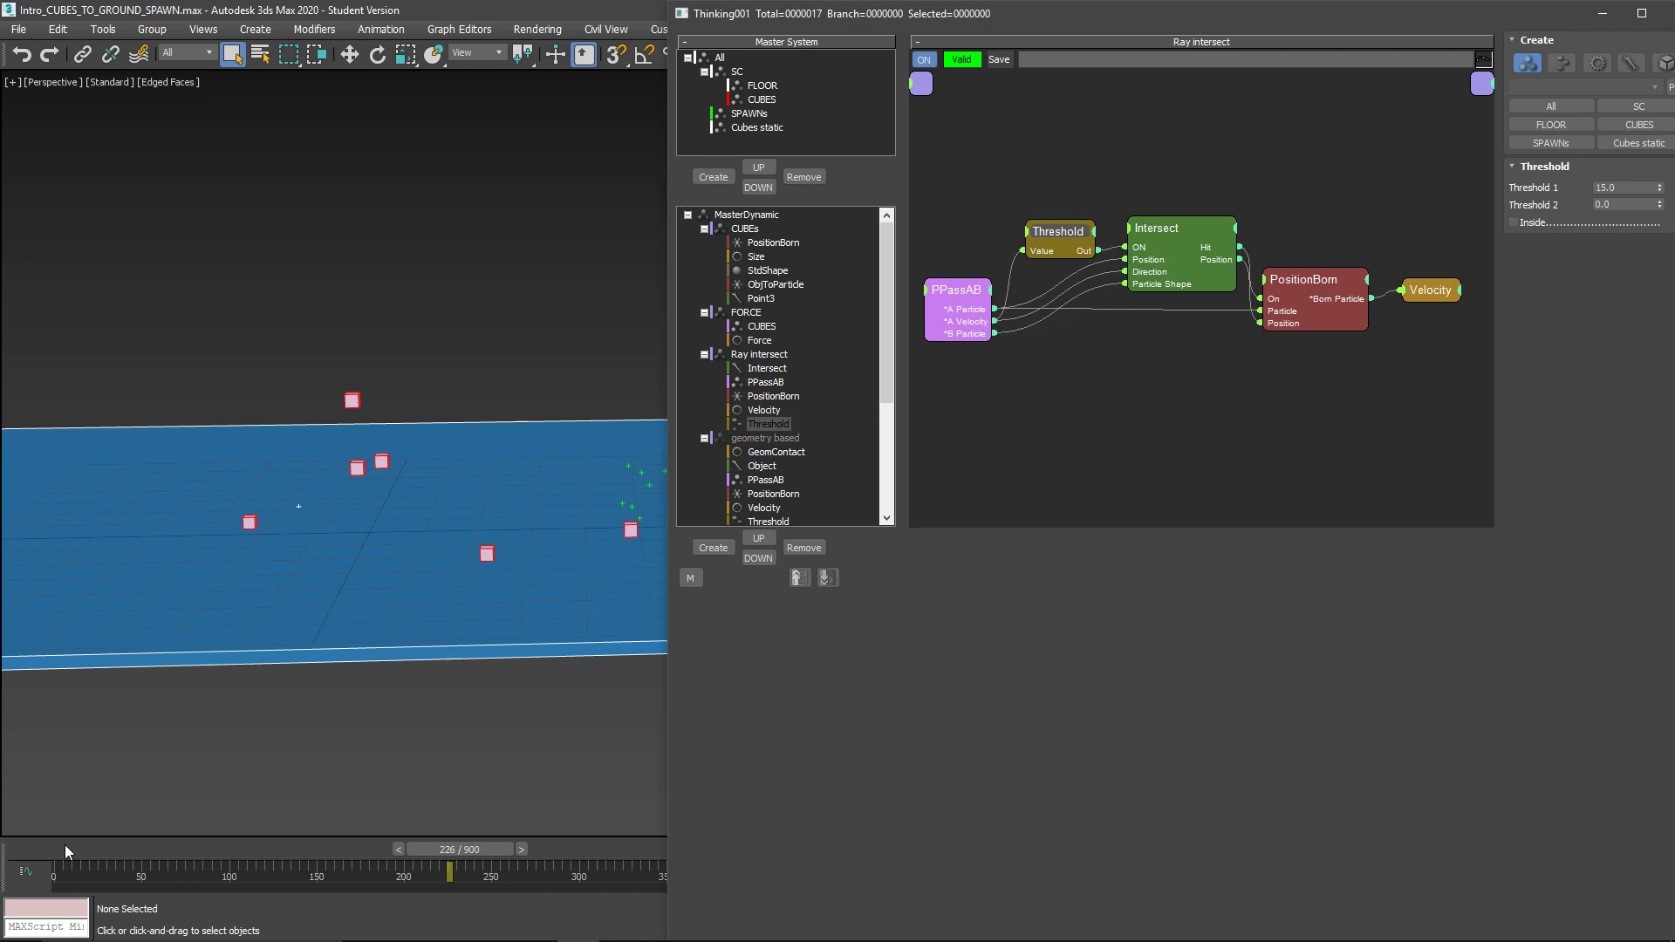
pyautogui.moveTo(65, 844); pyautogui.dragTo(429, 849)
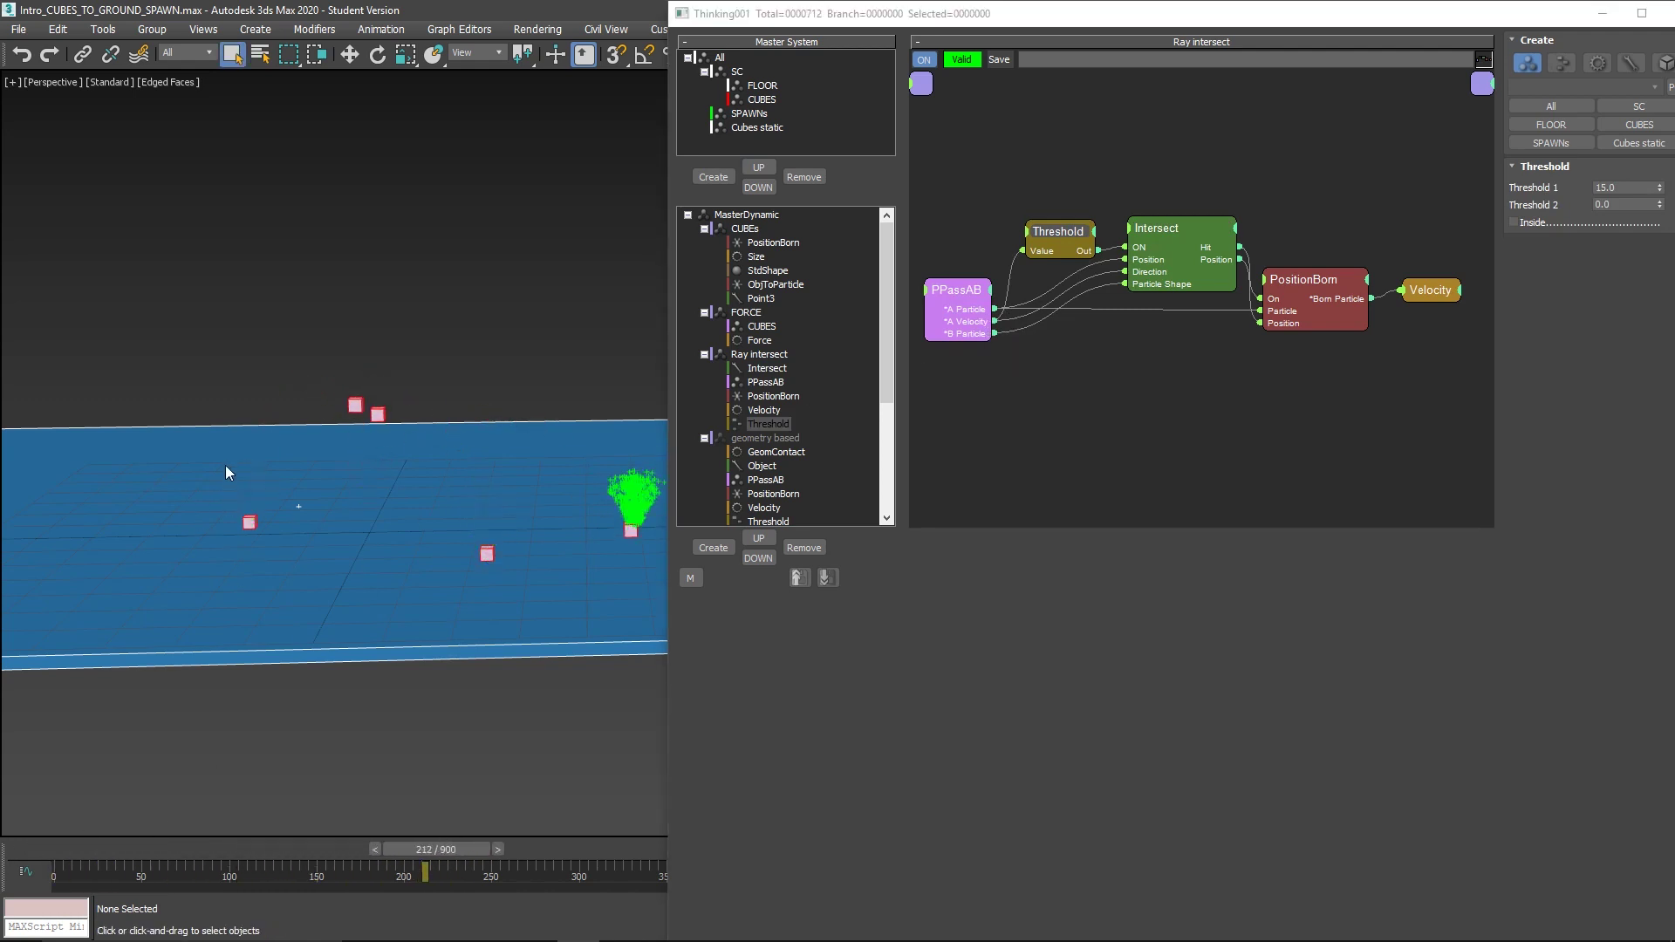
# Inspect the Intersect node's settings and examine the spawned particles around the landed cubes up close.
pyautogui.moveTo(1165, 228); pyautogui.dragTo(1159, 239)
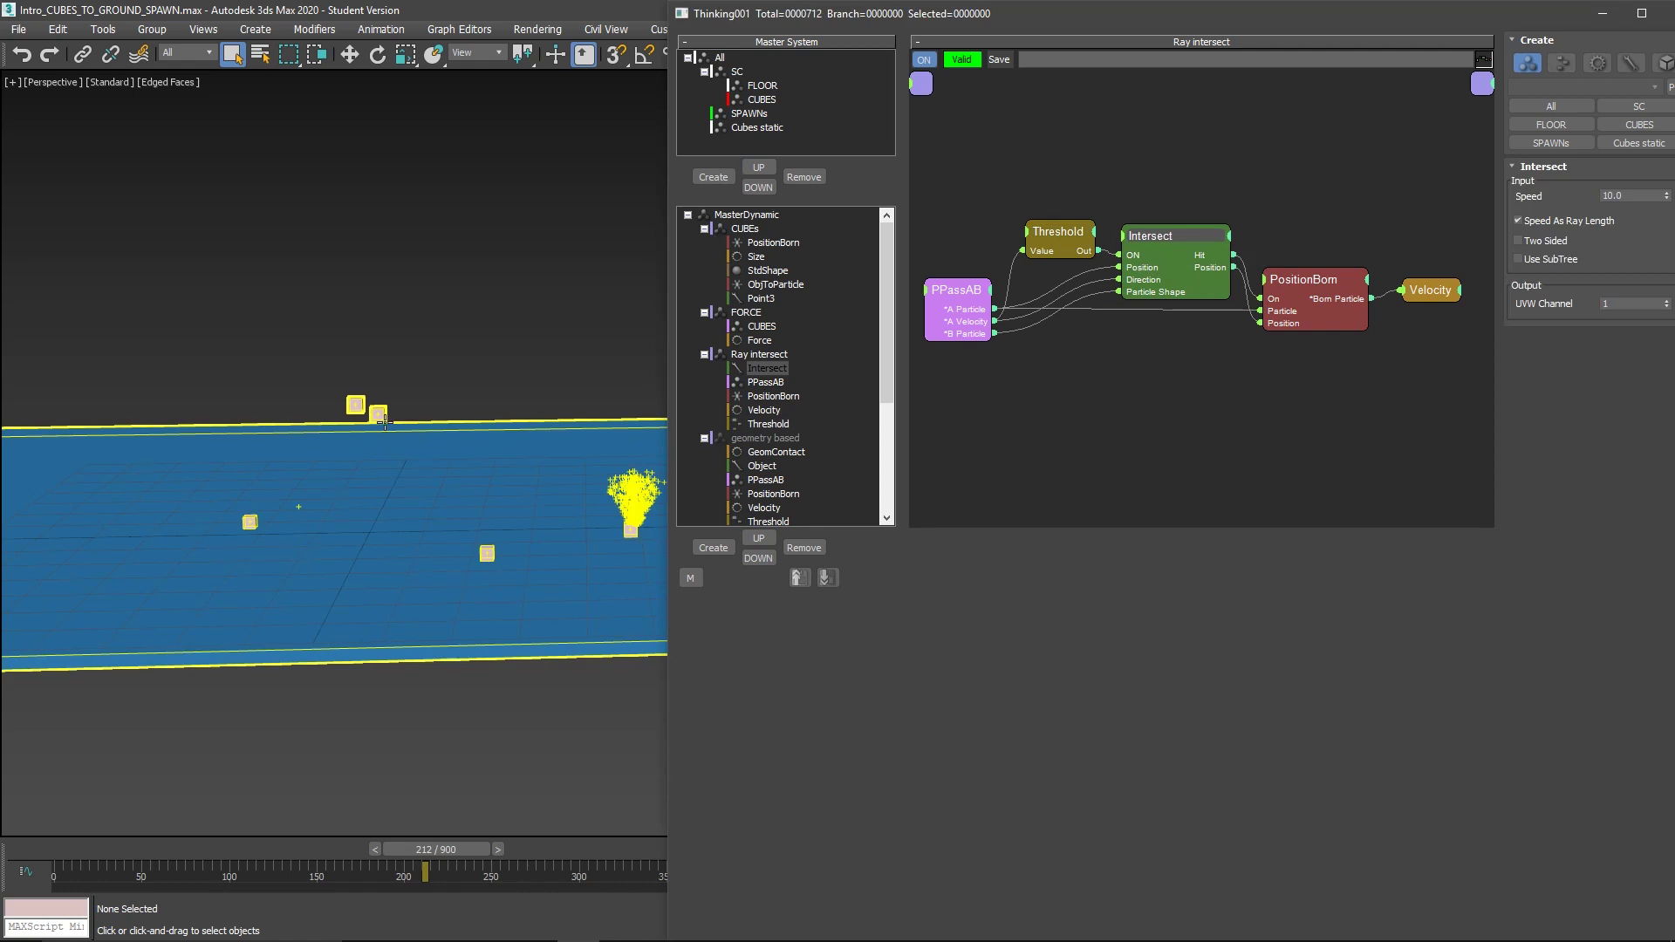
pyautogui.scroll(10, 380, 412)
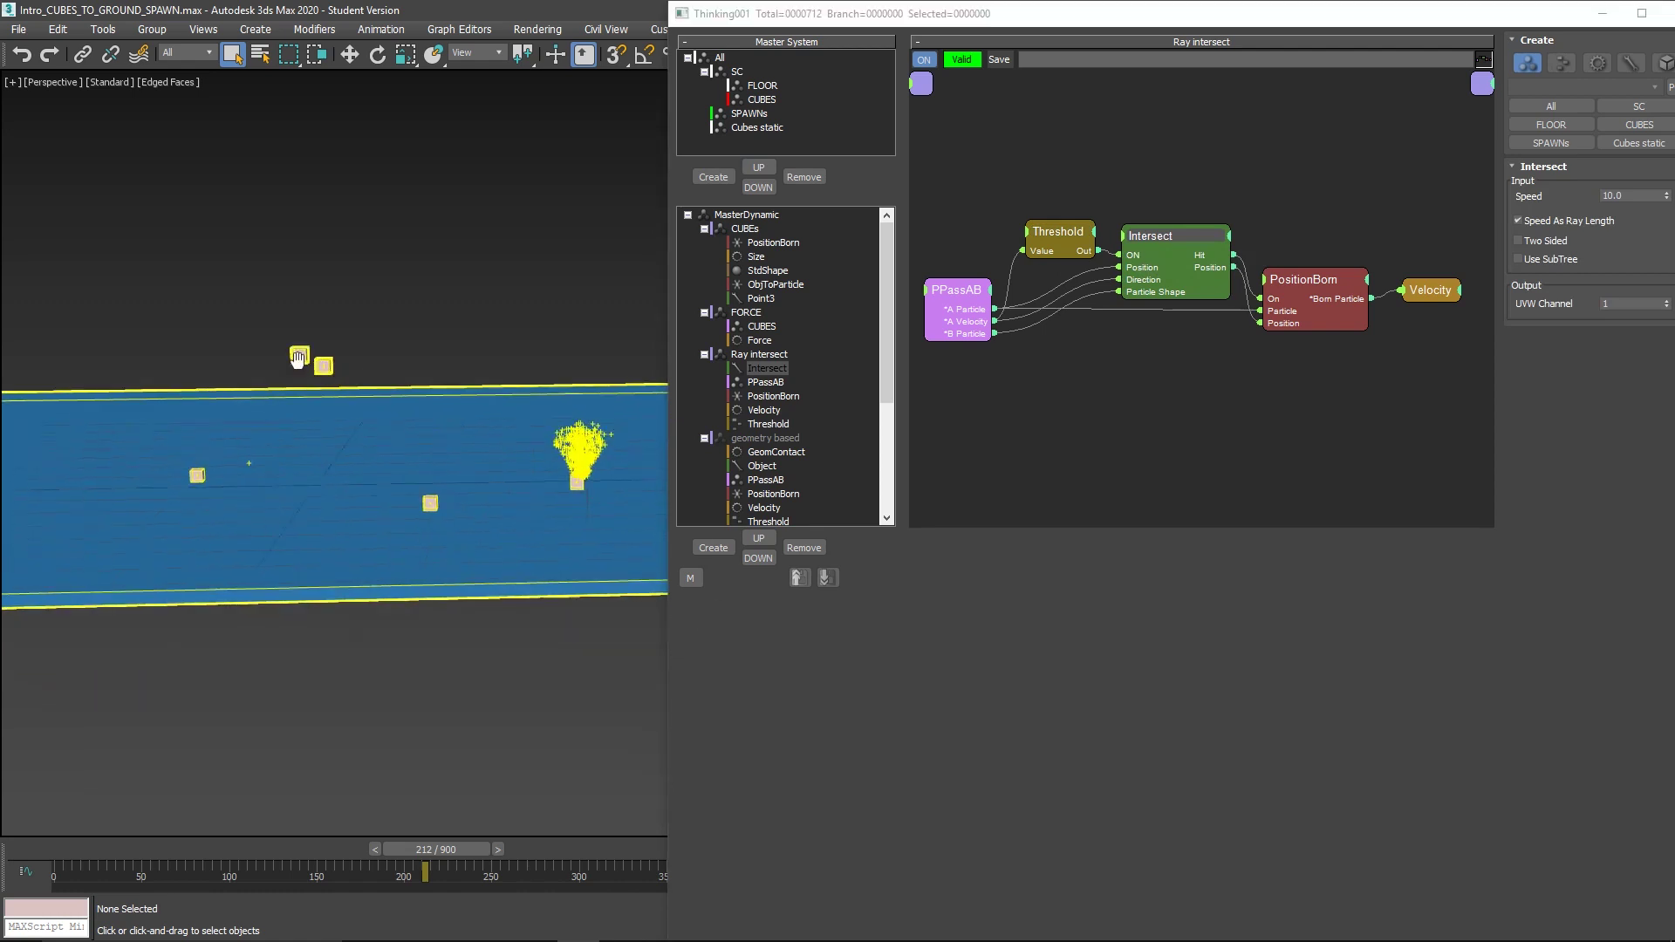
pyautogui.scroll(-10, 520, 457)
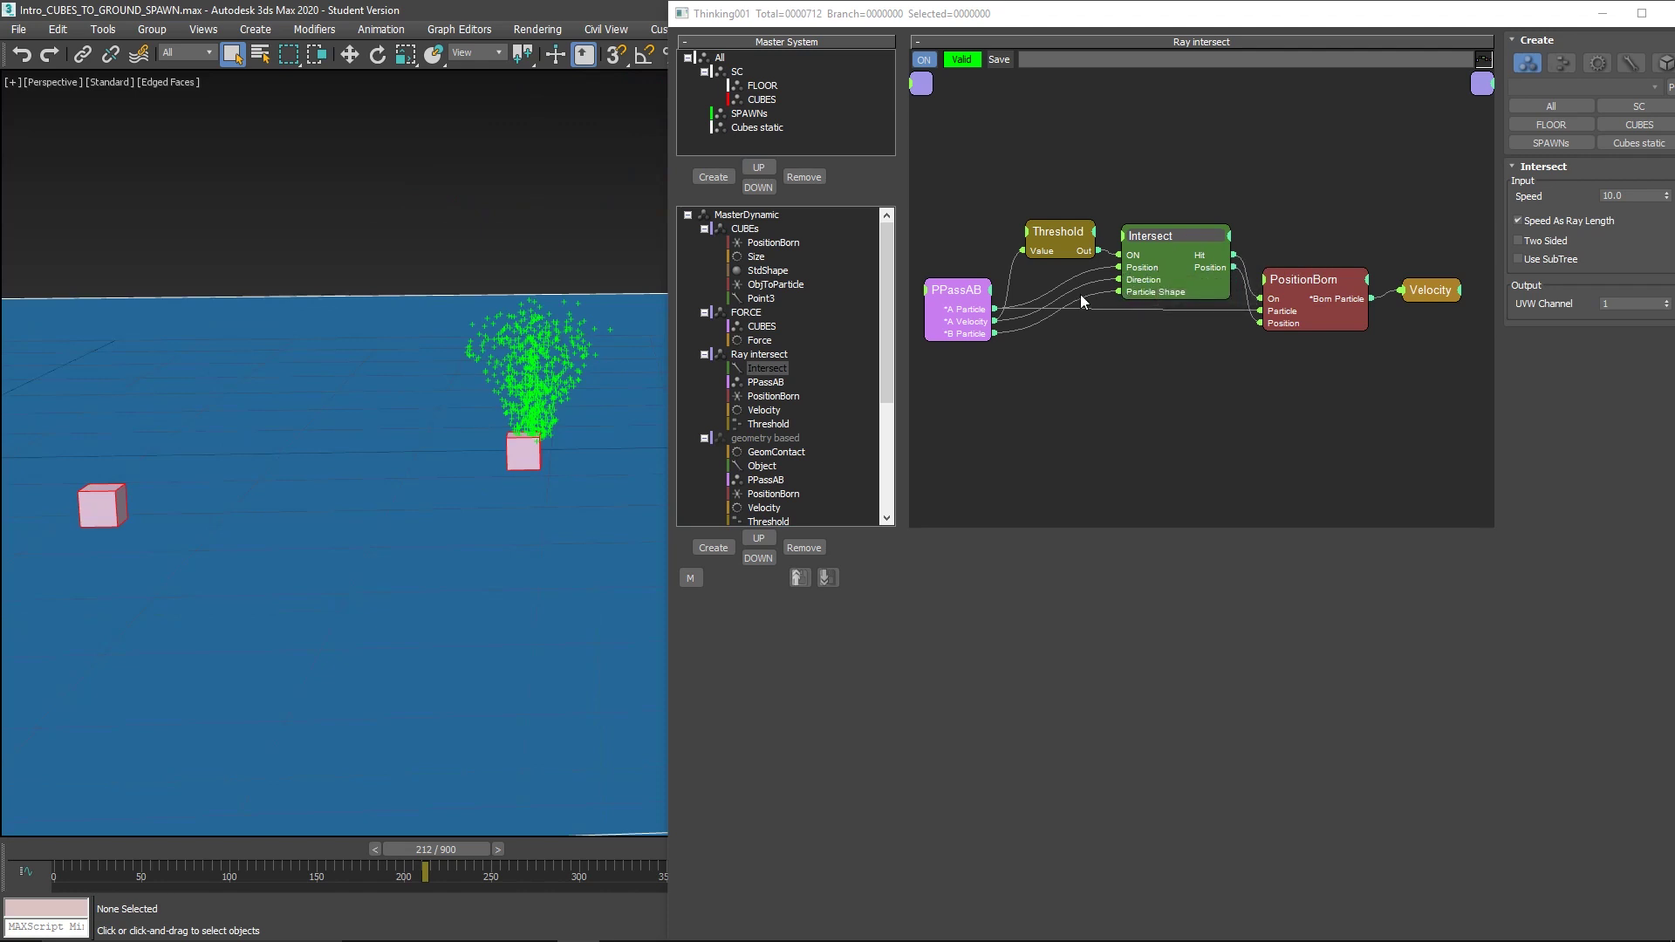
pyautogui.moveTo(259, 370); pyautogui.dragTo(531, 376, button='middle')
pyautogui.scroll(-5, 357, 338)
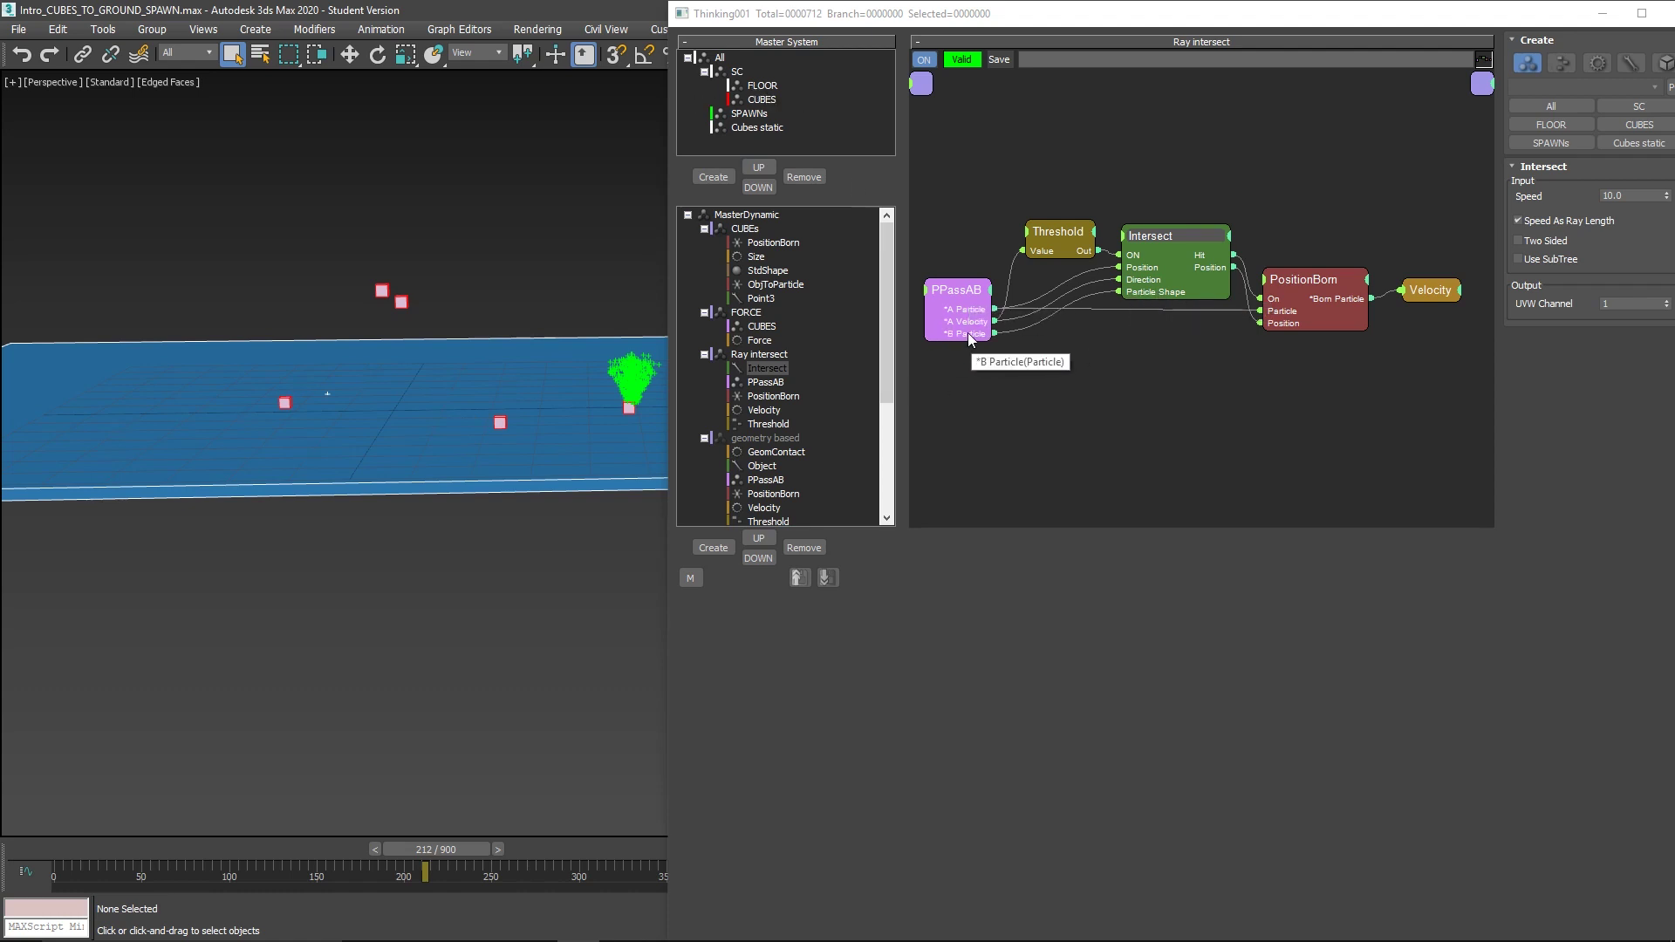
# Review the PPassAB, Intersect and PositionBorn settings of the Ray intersect set and run the simulation to frame 337.
pyautogui.click(966, 291)
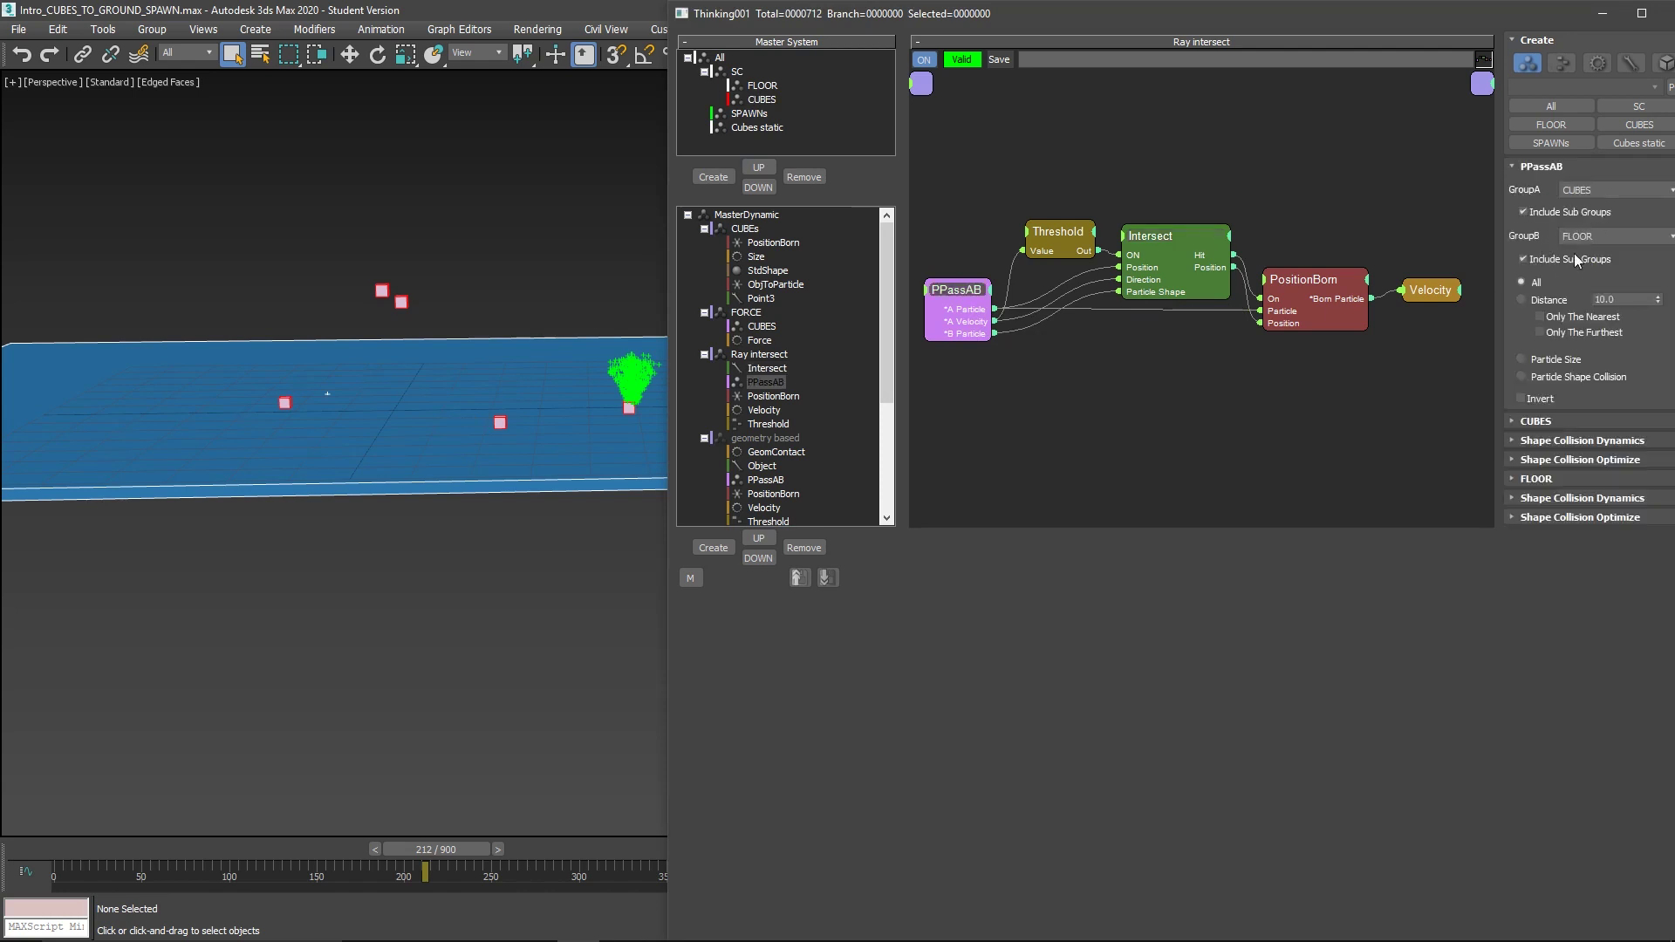
pyautogui.moveTo(1166, 352); pyautogui.dragTo(1133, 365, button='middle')
pyautogui.moveTo(1131, 251); pyautogui.dragTo(1115, 280)
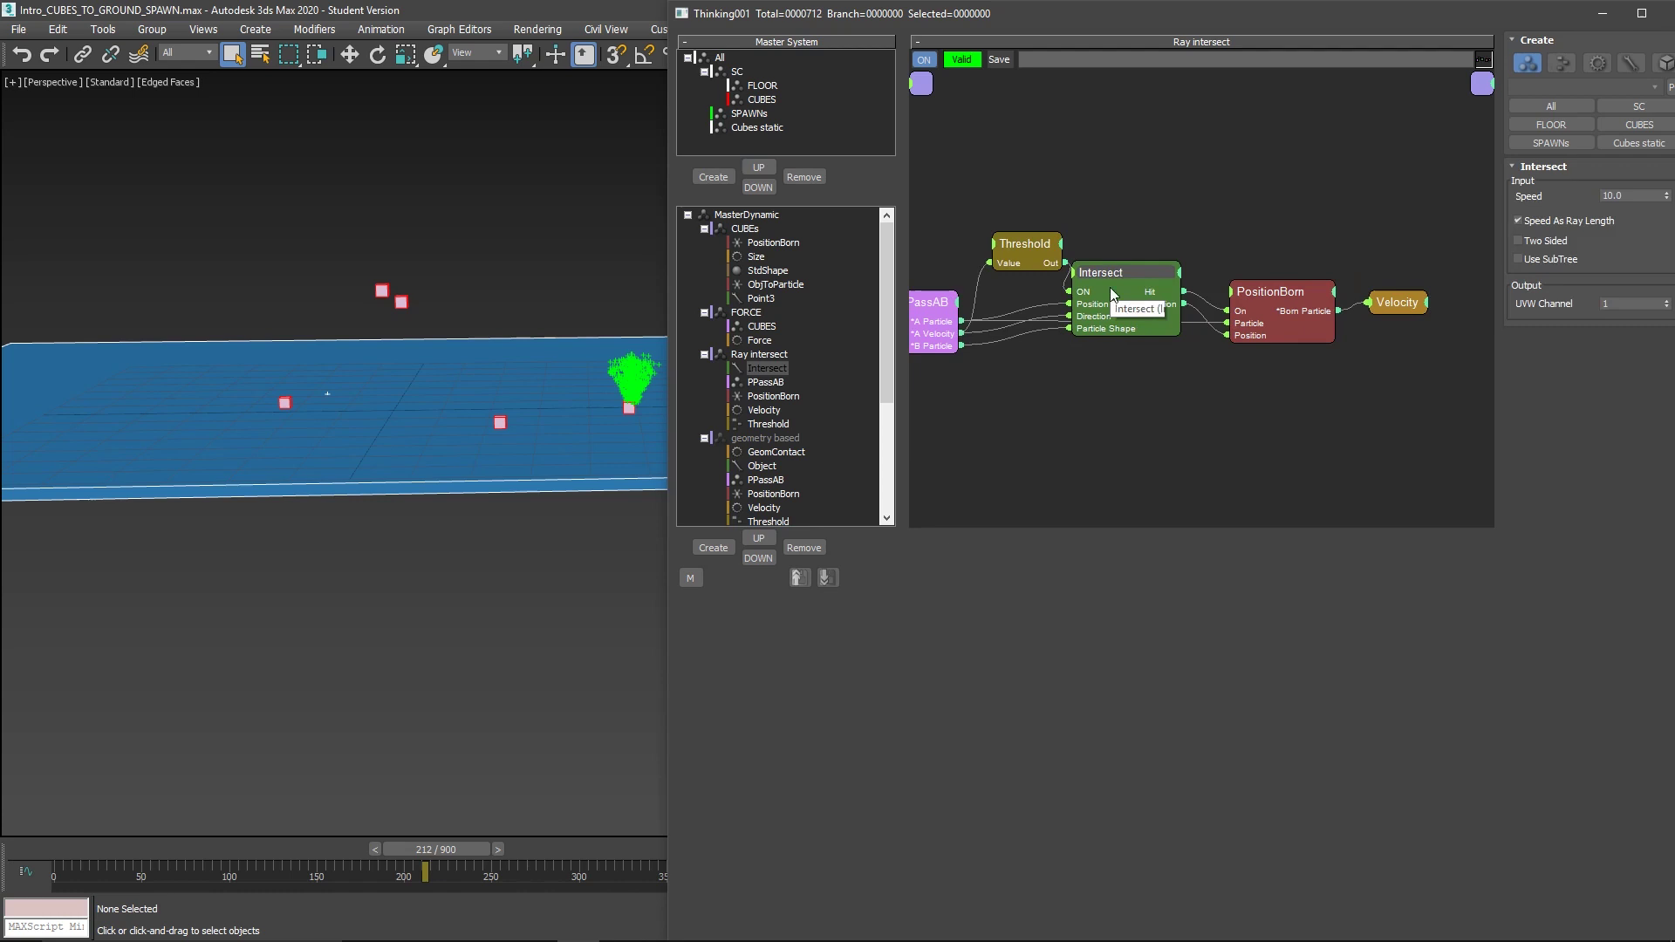
pyautogui.moveTo(1272, 291); pyautogui.dragTo(1254, 283)
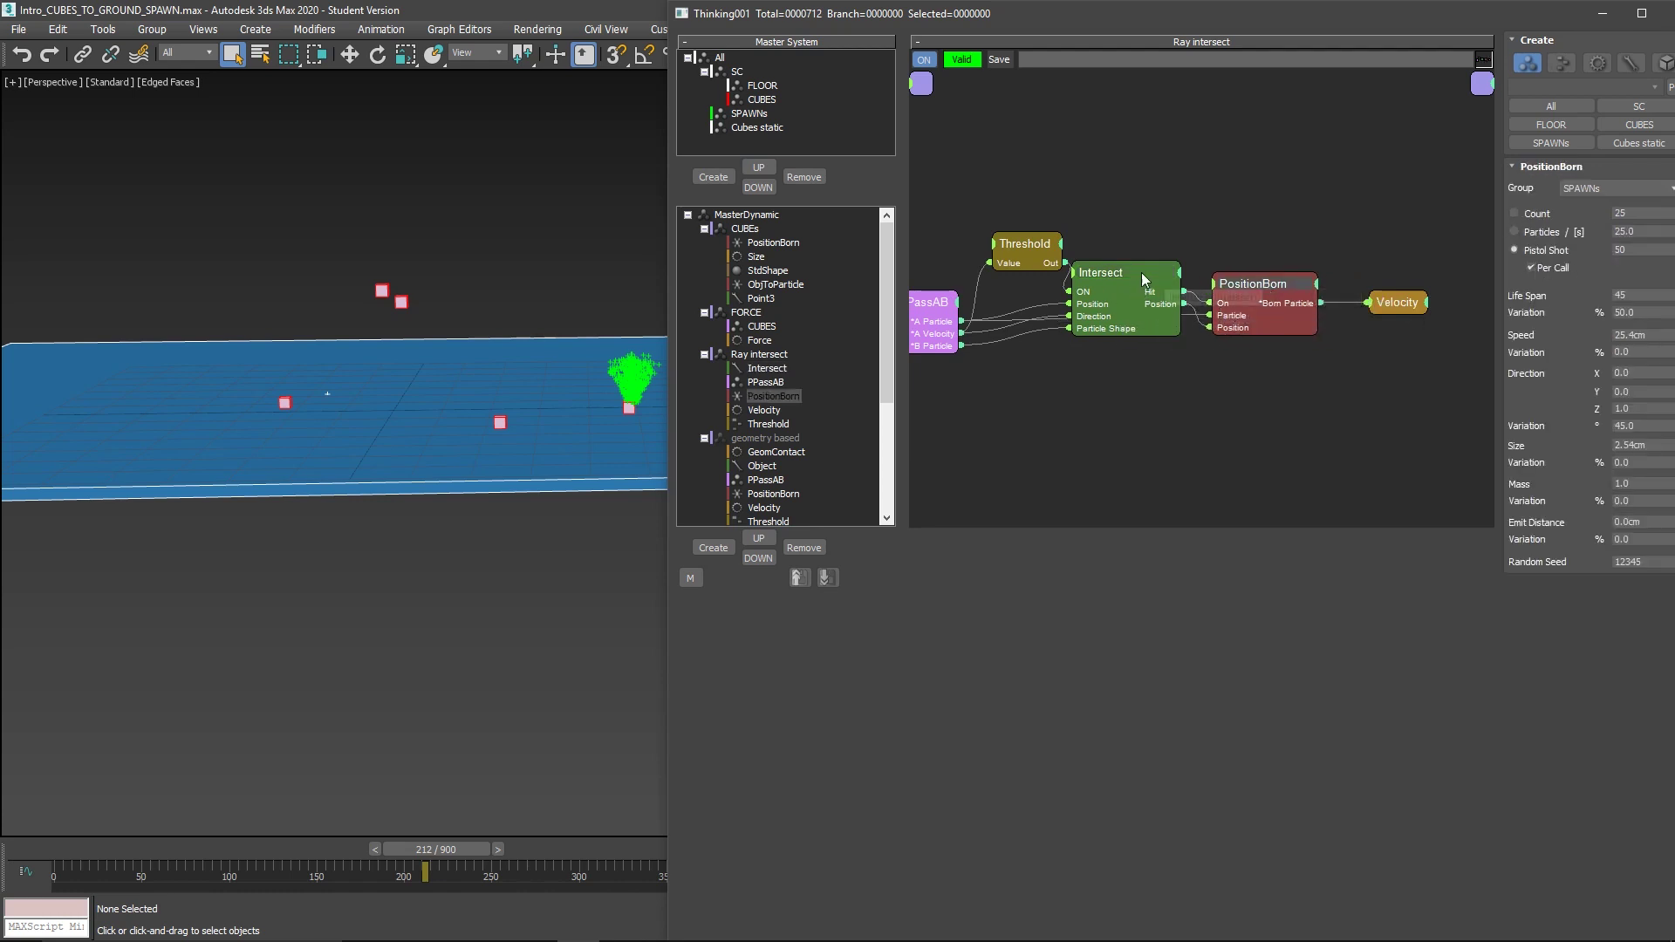
pyautogui.moveTo(133, 851); pyautogui.dragTo(654, 794)
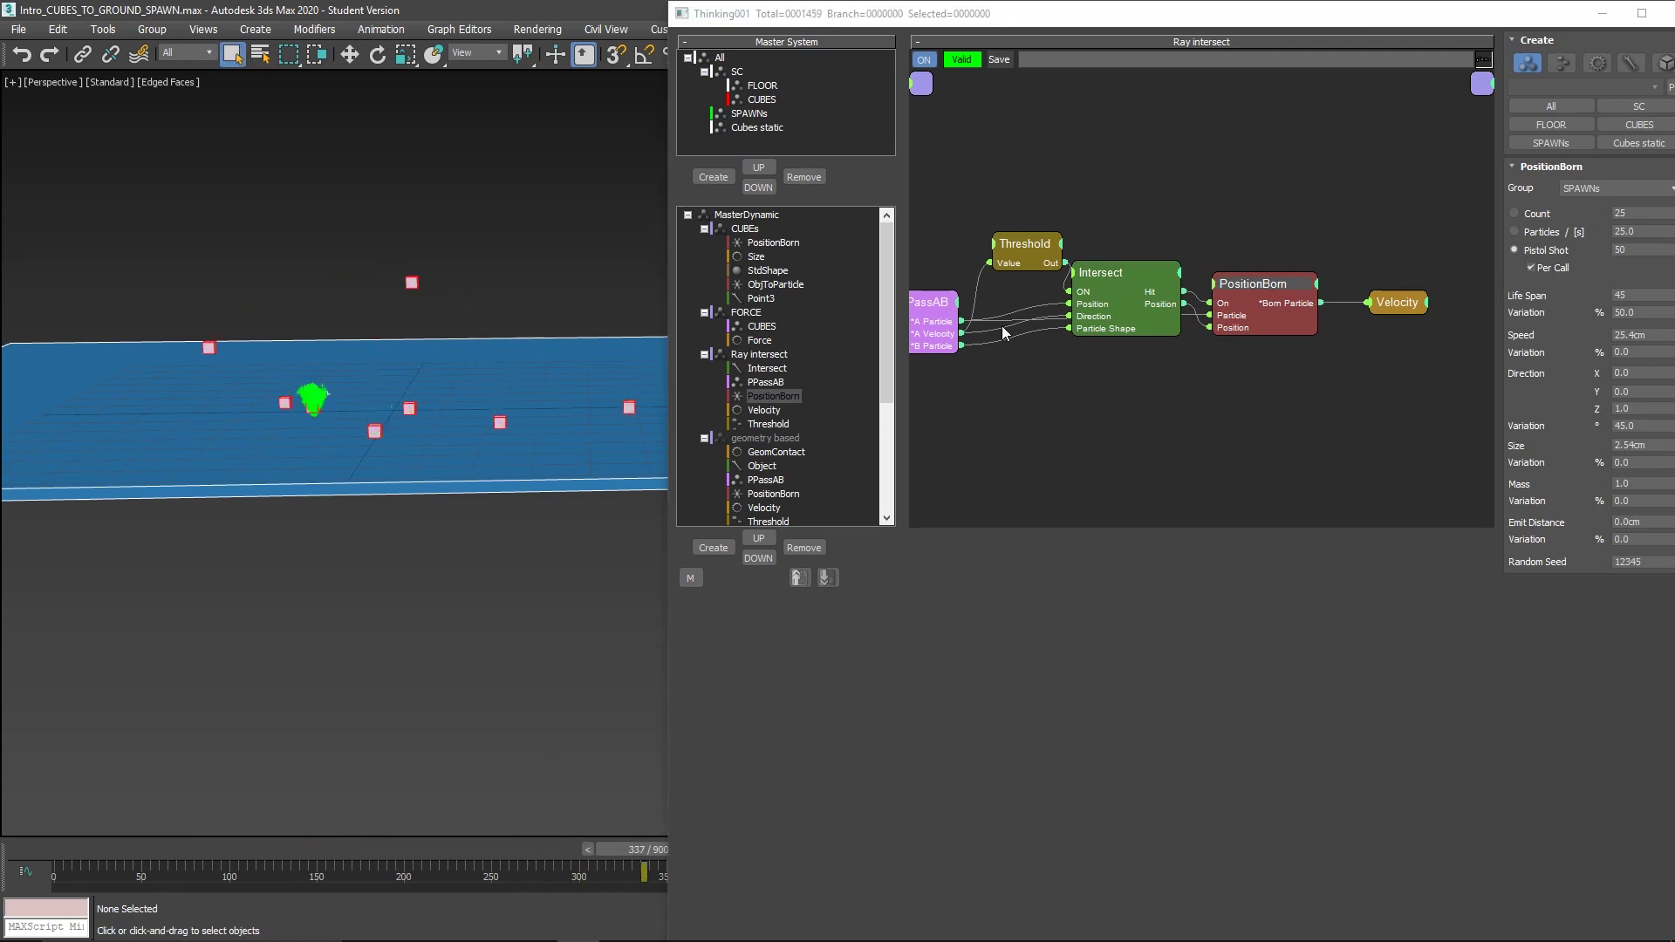
# Disable the Ray intersect dynamic set, enable the geometry based set and display its GeomContact network.
pyautogui.rightClick(771, 356)
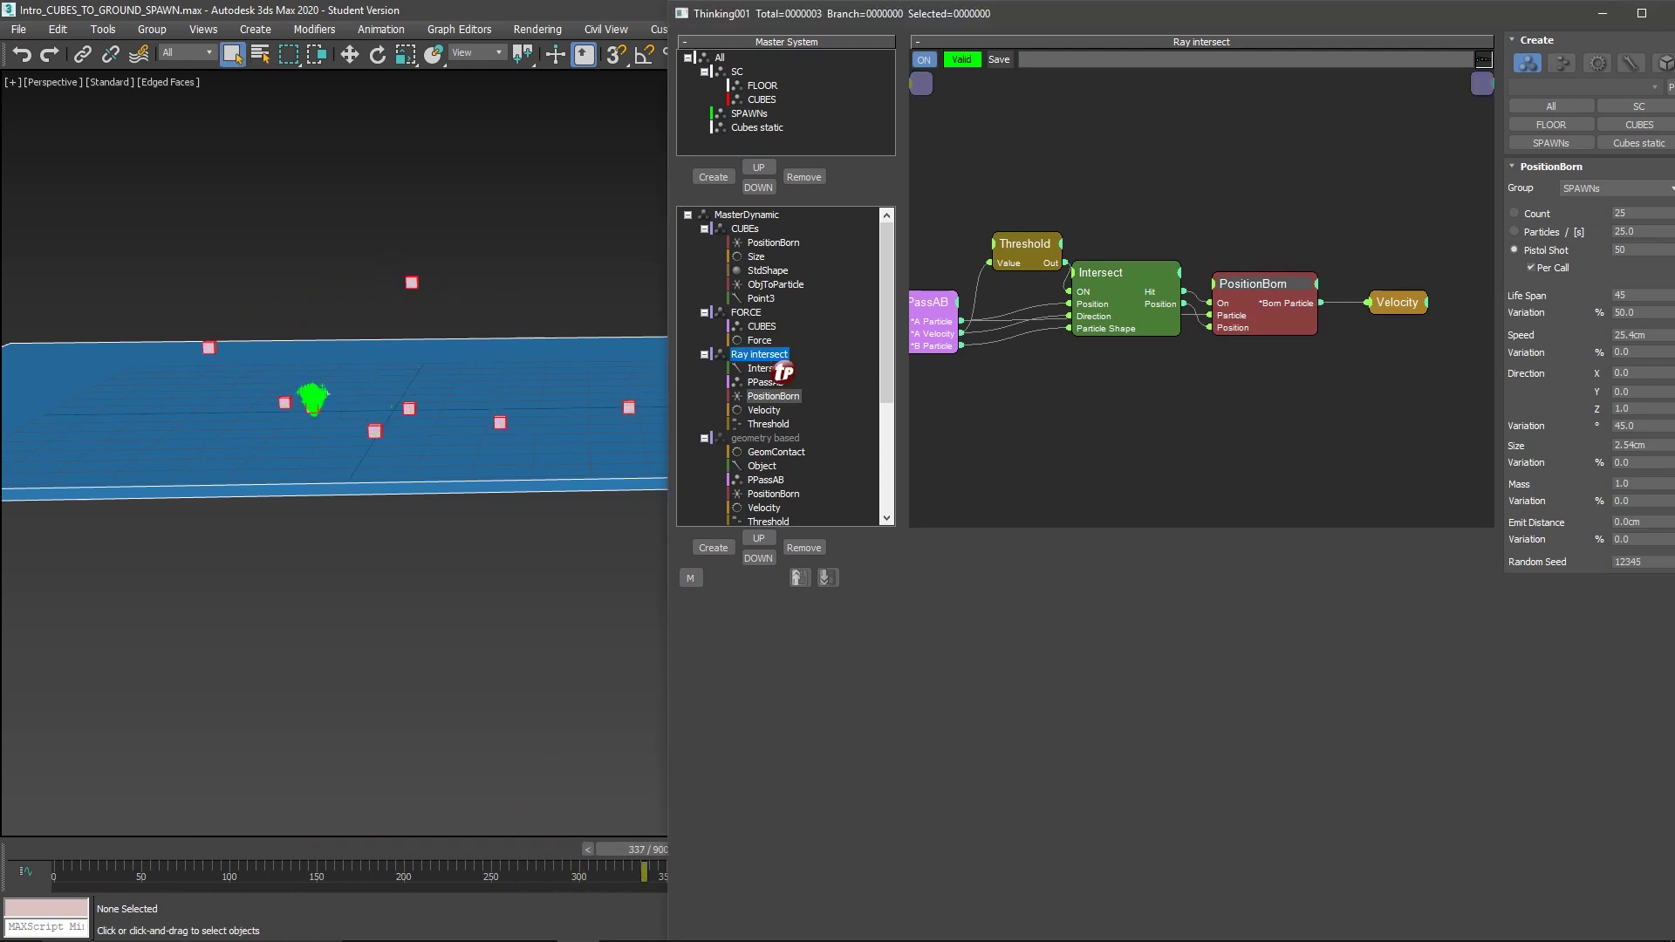
pyautogui.rightClick(771, 441)
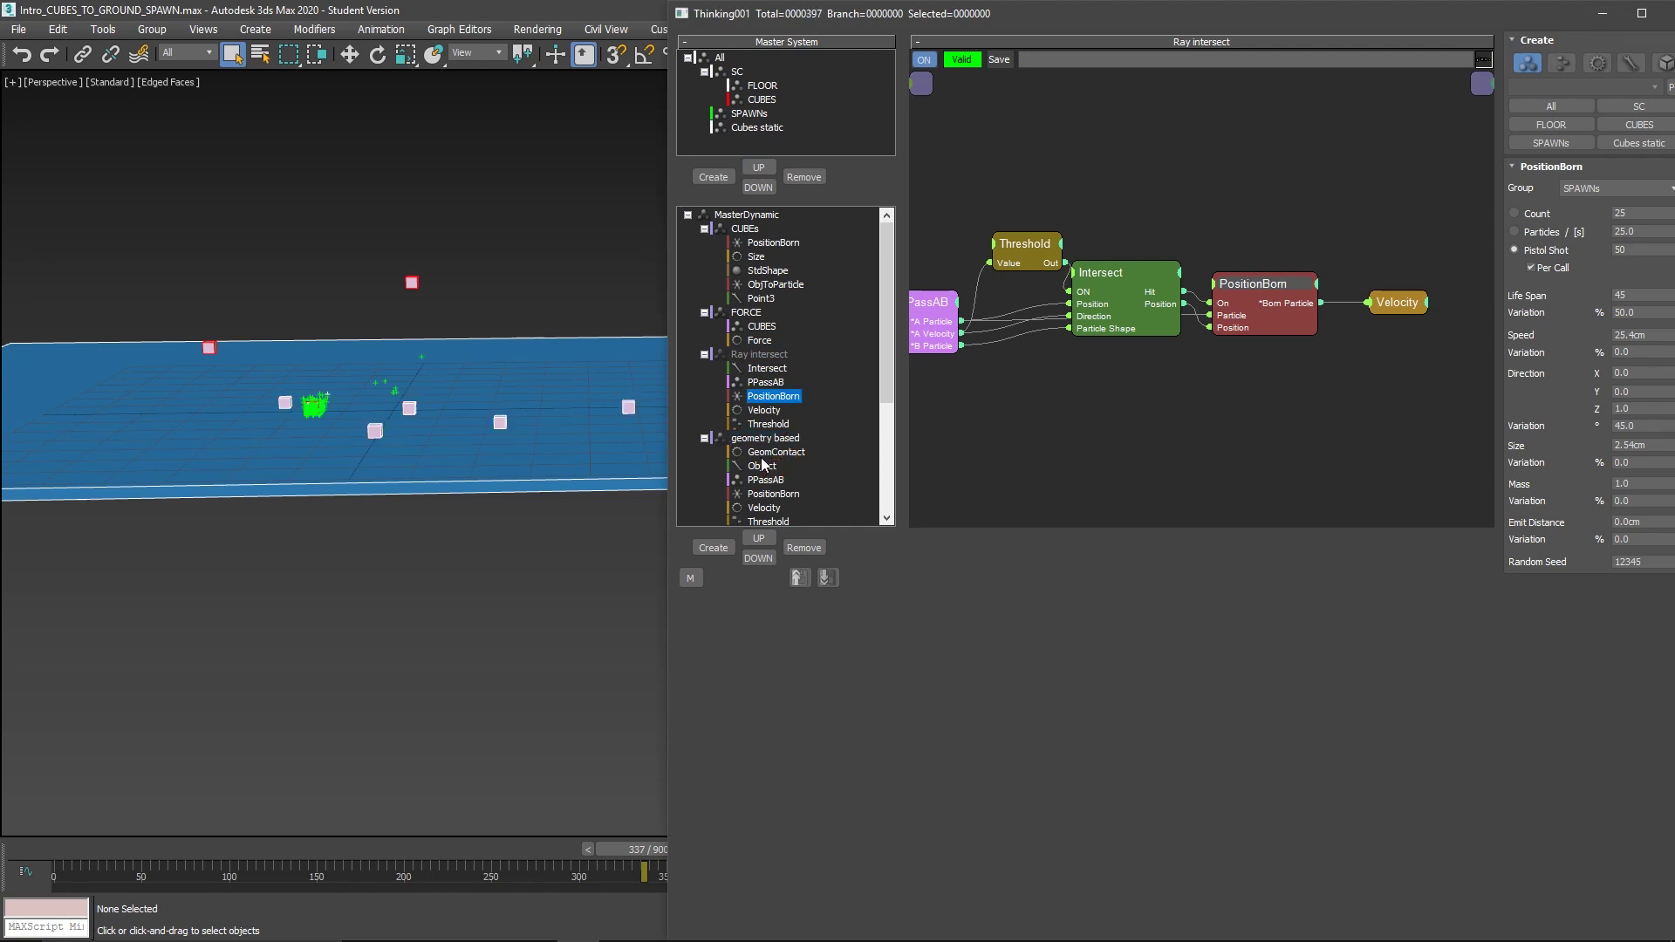
pyautogui.click(762, 457)
pyautogui.click(776, 452)
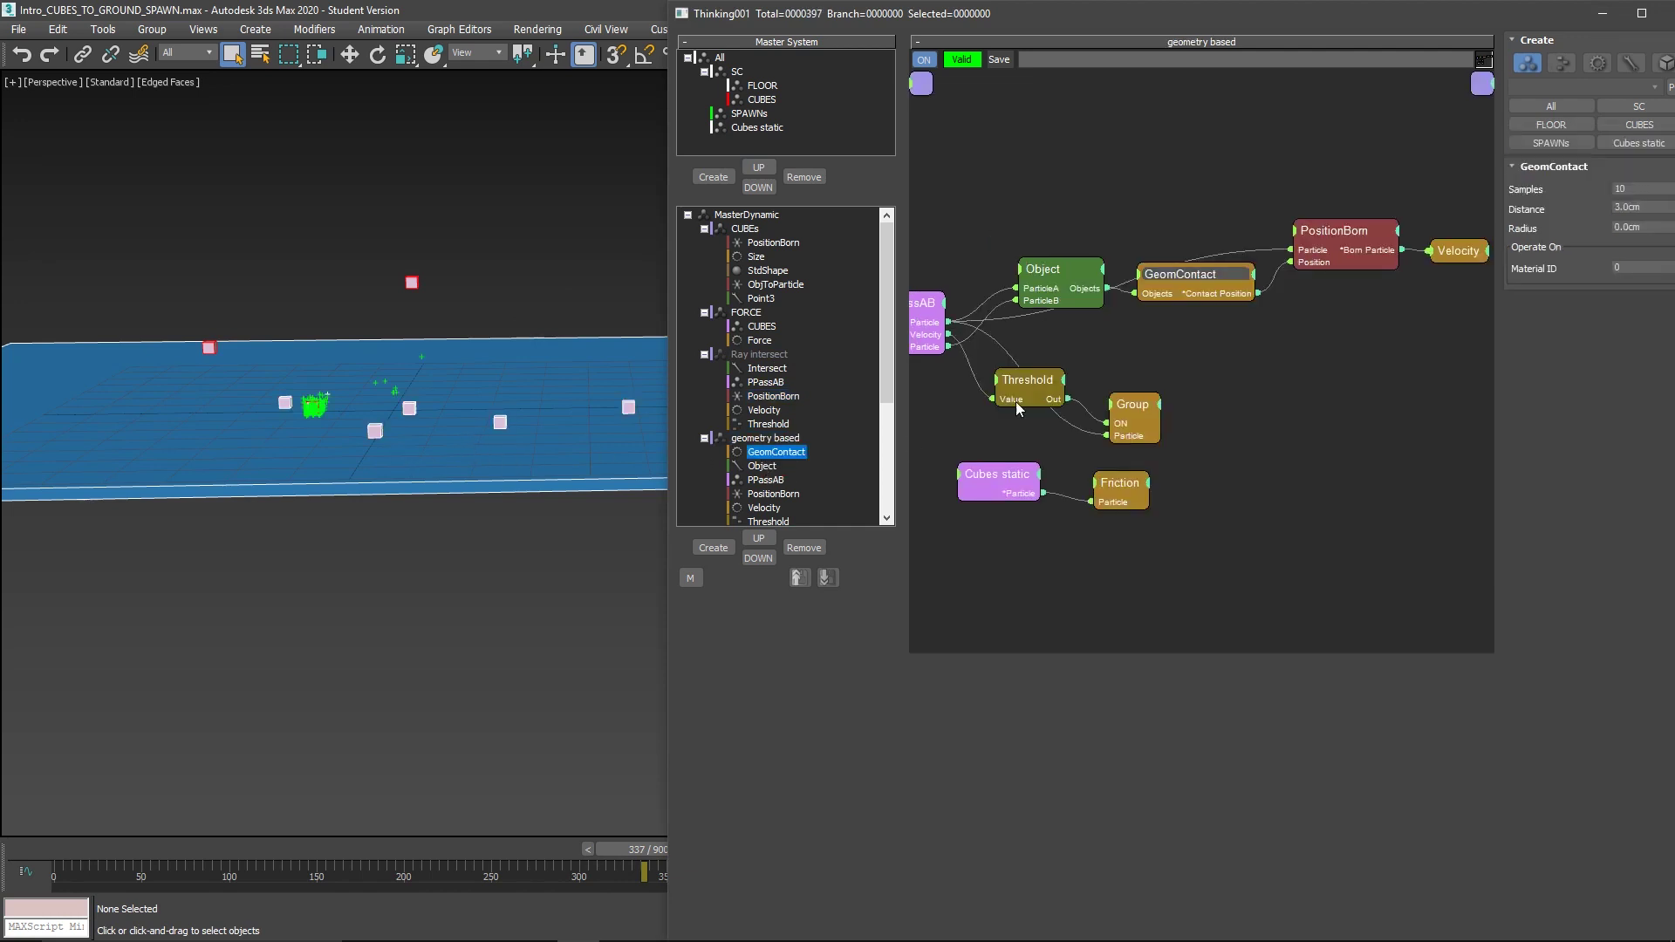
pyautogui.moveTo(1136, 352); pyautogui.dragTo(1202, 376, button='middle')
# Run the simulation from frame 0 to frame 155 and examine the particles spawned where the cubes touch the floor.
pyautogui.click(54, 848)
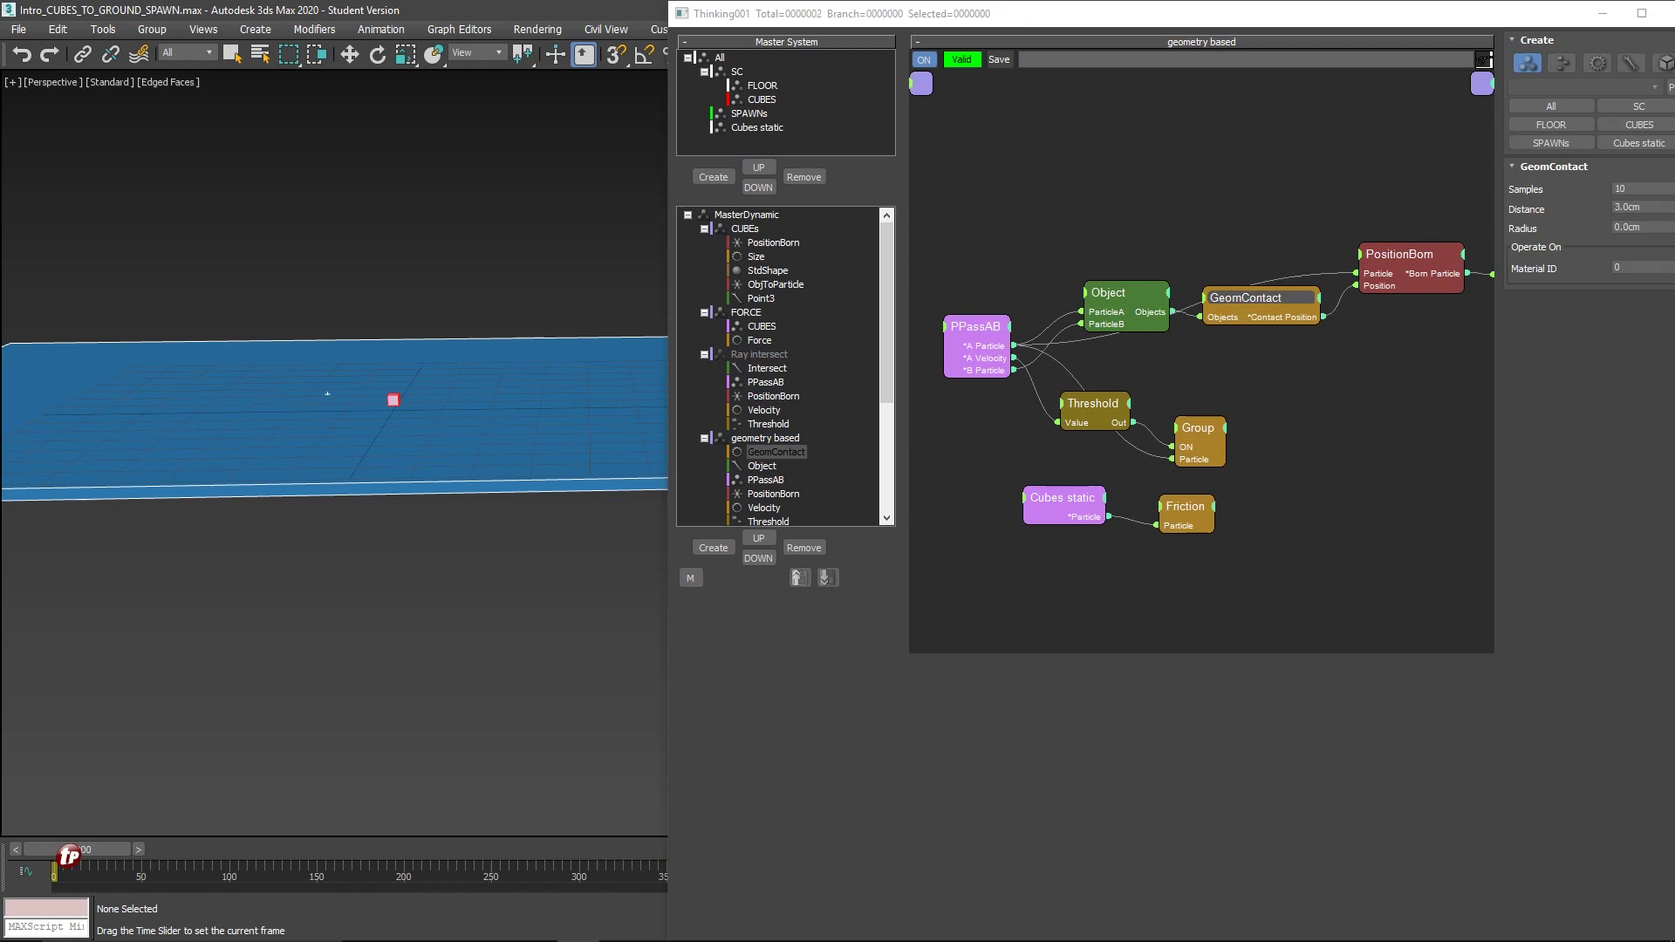
pyautogui.moveTo(57, 849); pyautogui.dragTo(249, 824)
pyautogui.moveTo(441, 457)
pyautogui.mouseDown(button='middle')
pyautogui.moveTo(457, 511)
pyautogui.moveTo(450, 454)
pyautogui.mouseUp(button='middle')
pyautogui.moveTo(113, 847); pyautogui.dragTo(340, 825)
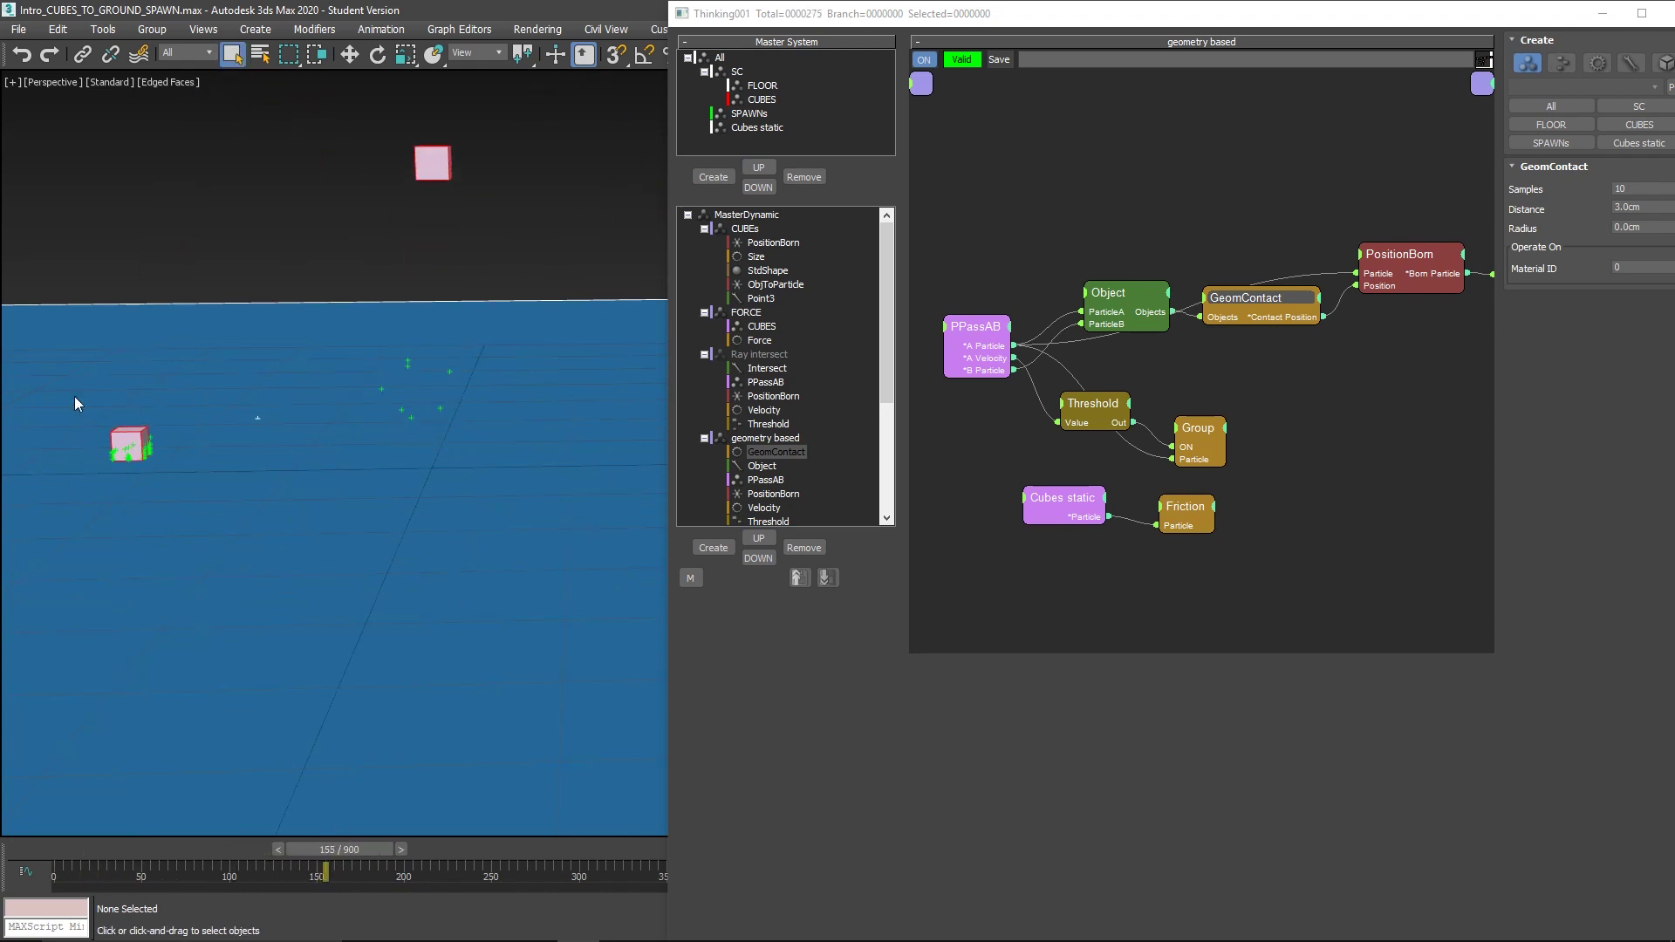
pyautogui.moveTo(144, 445); pyautogui.dragTo(364, 469, button='middle')
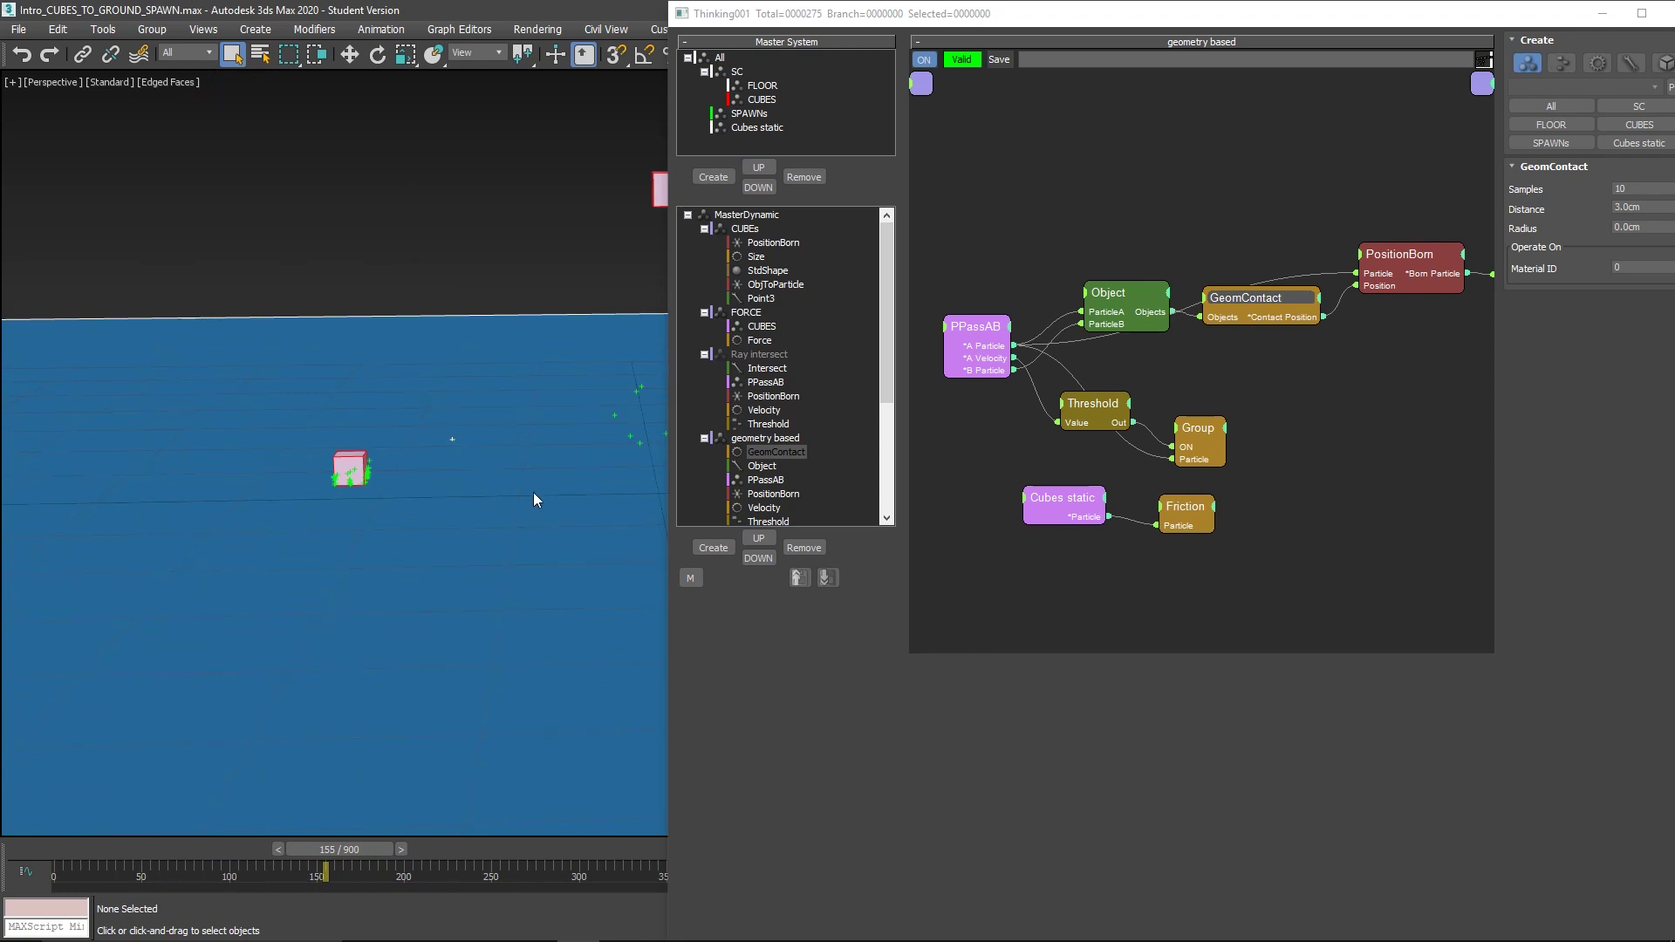
pyautogui.moveTo(534, 495); pyautogui.dragTo(442, 469, button='middle')
# Compare the Ray intersect network with the geometry based network and its GeomContact node.
pyautogui.click(761, 355)
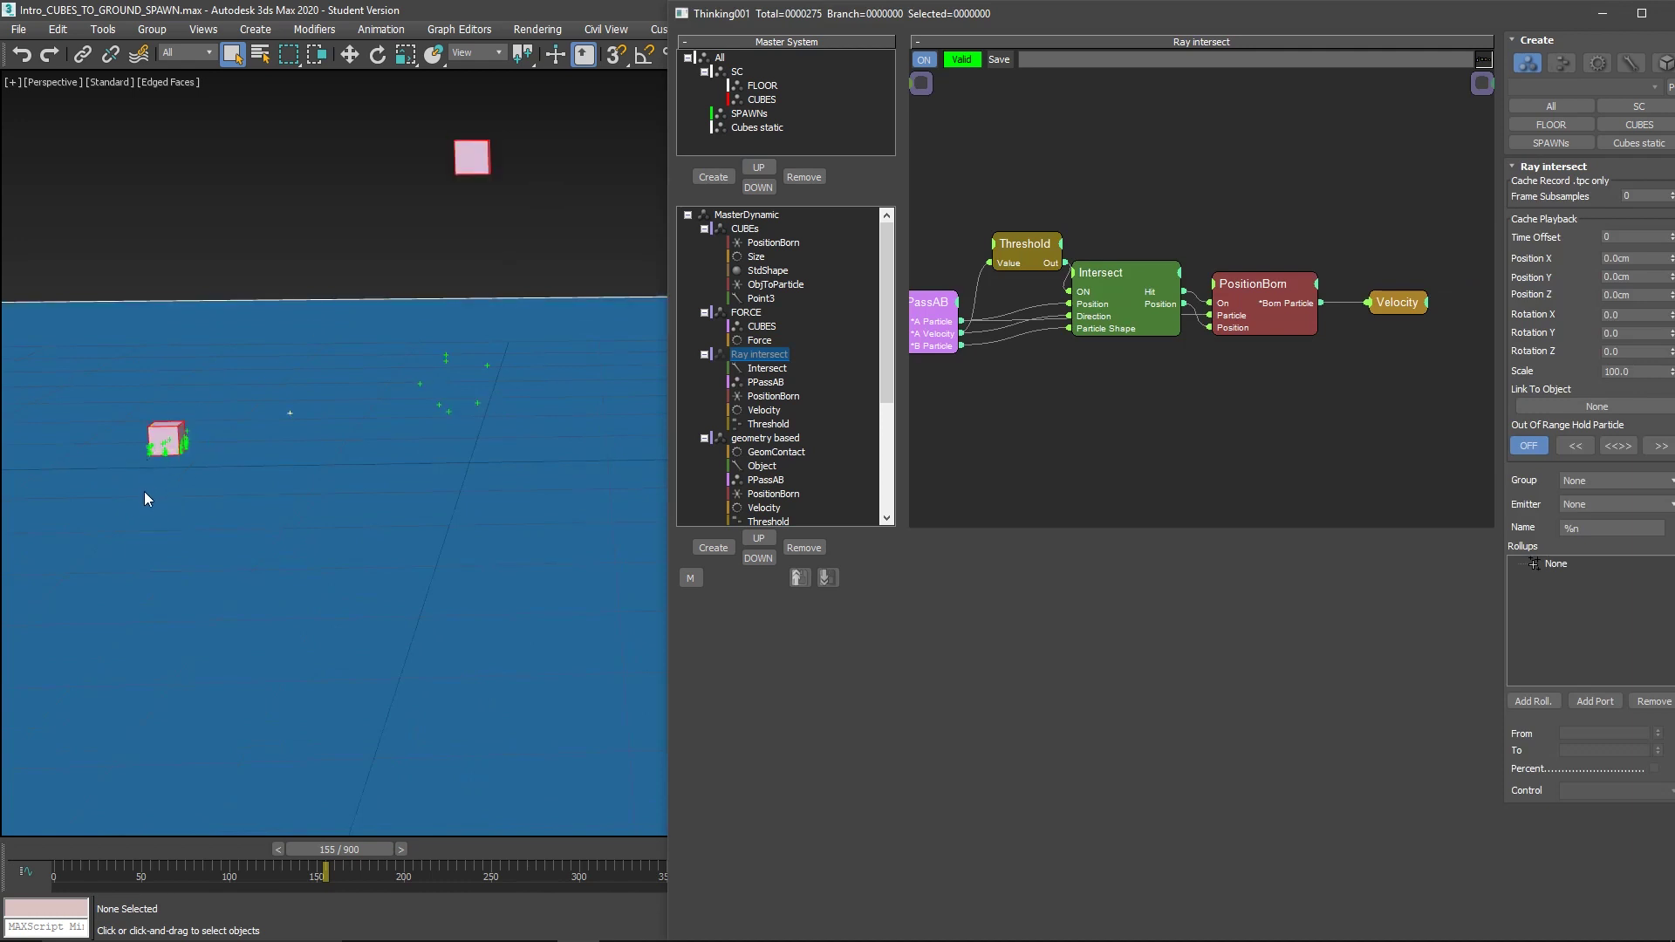
pyautogui.click(759, 455)
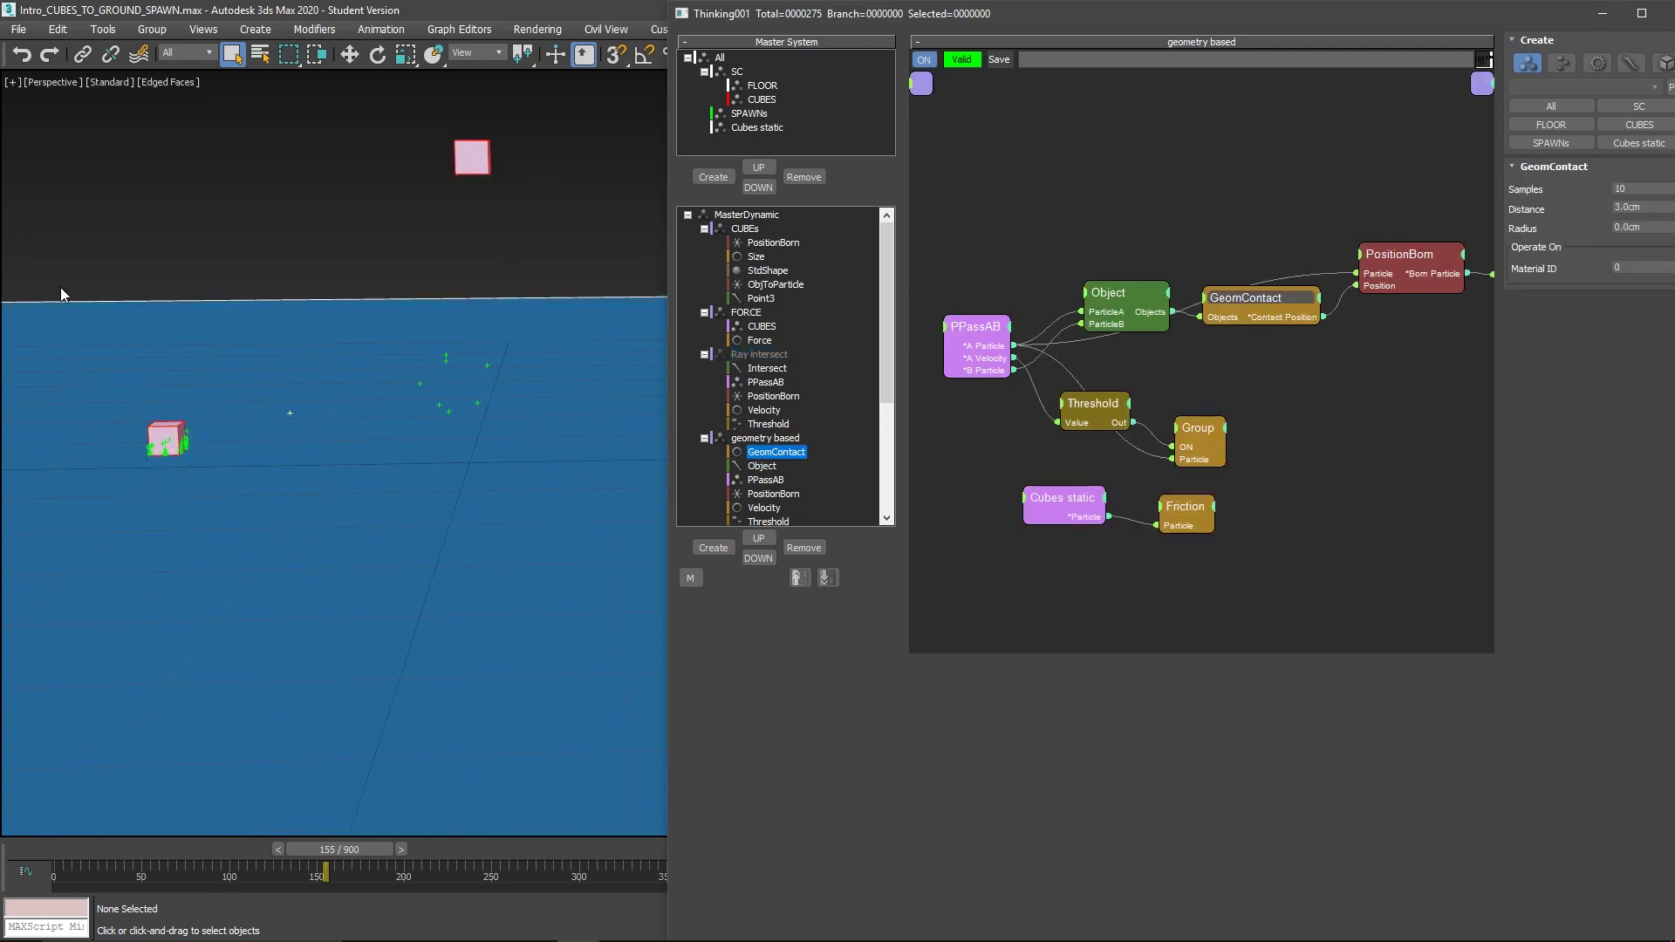
pyautogui.moveTo(405, 391); pyautogui.dragTo(359, 333, button='middle')
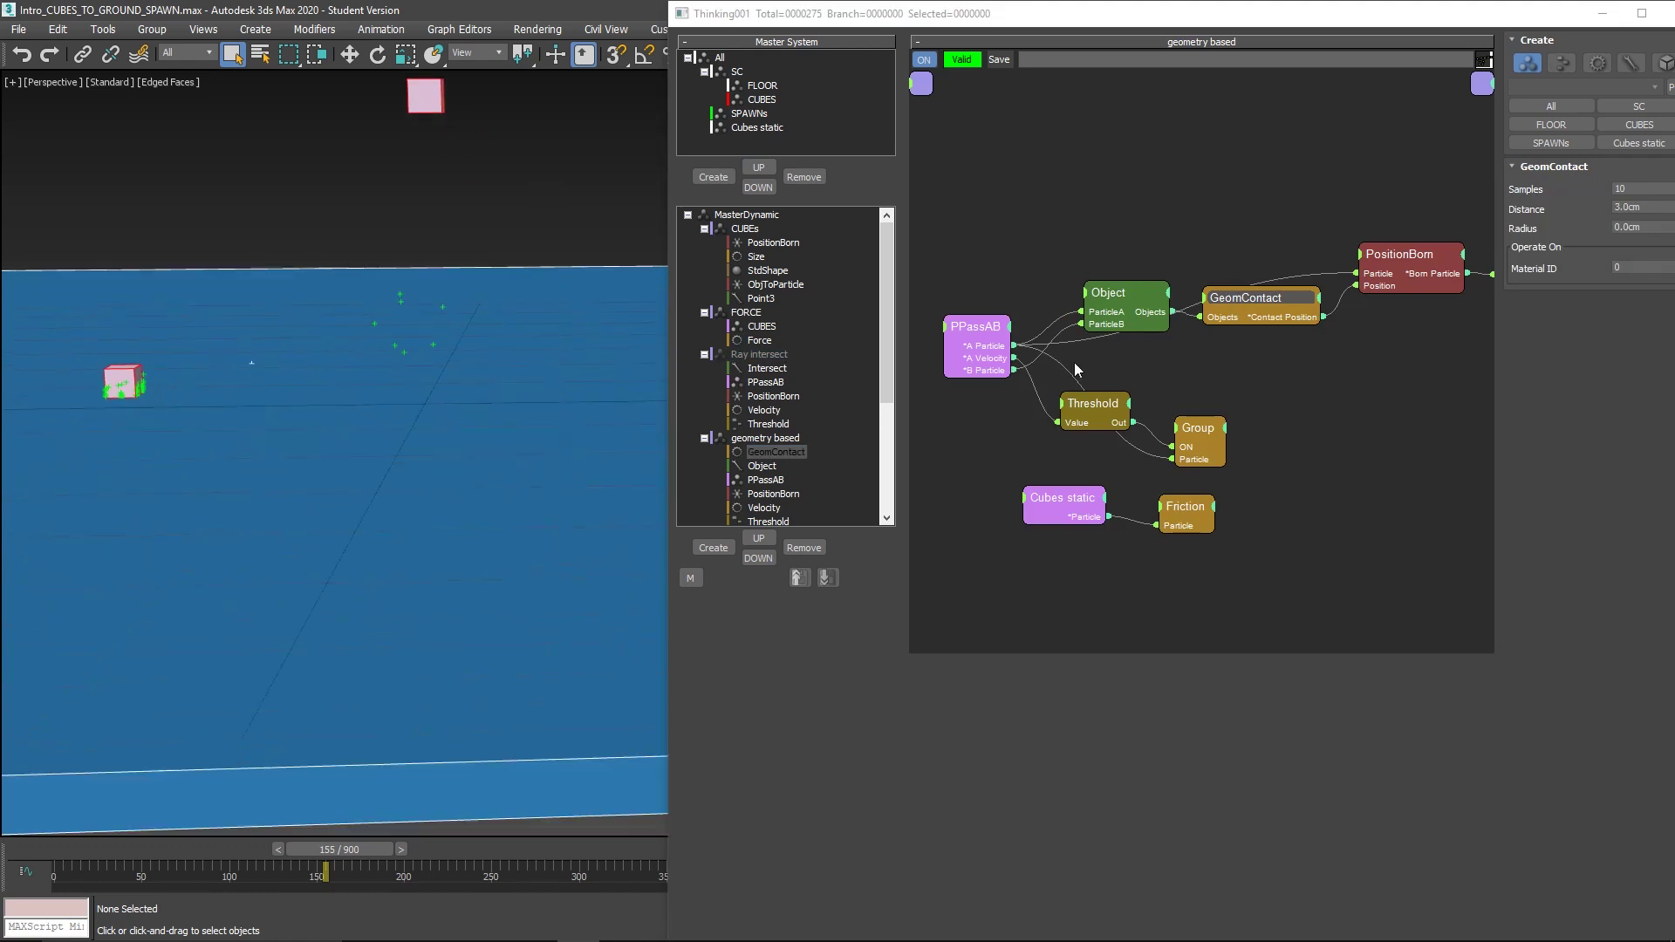
# Inspect the settings of the PPassAB, Object and GeomContact nodes in the geometry based set.
pyautogui.moveTo(1255, 301); pyautogui.dragTo(1261, 302)
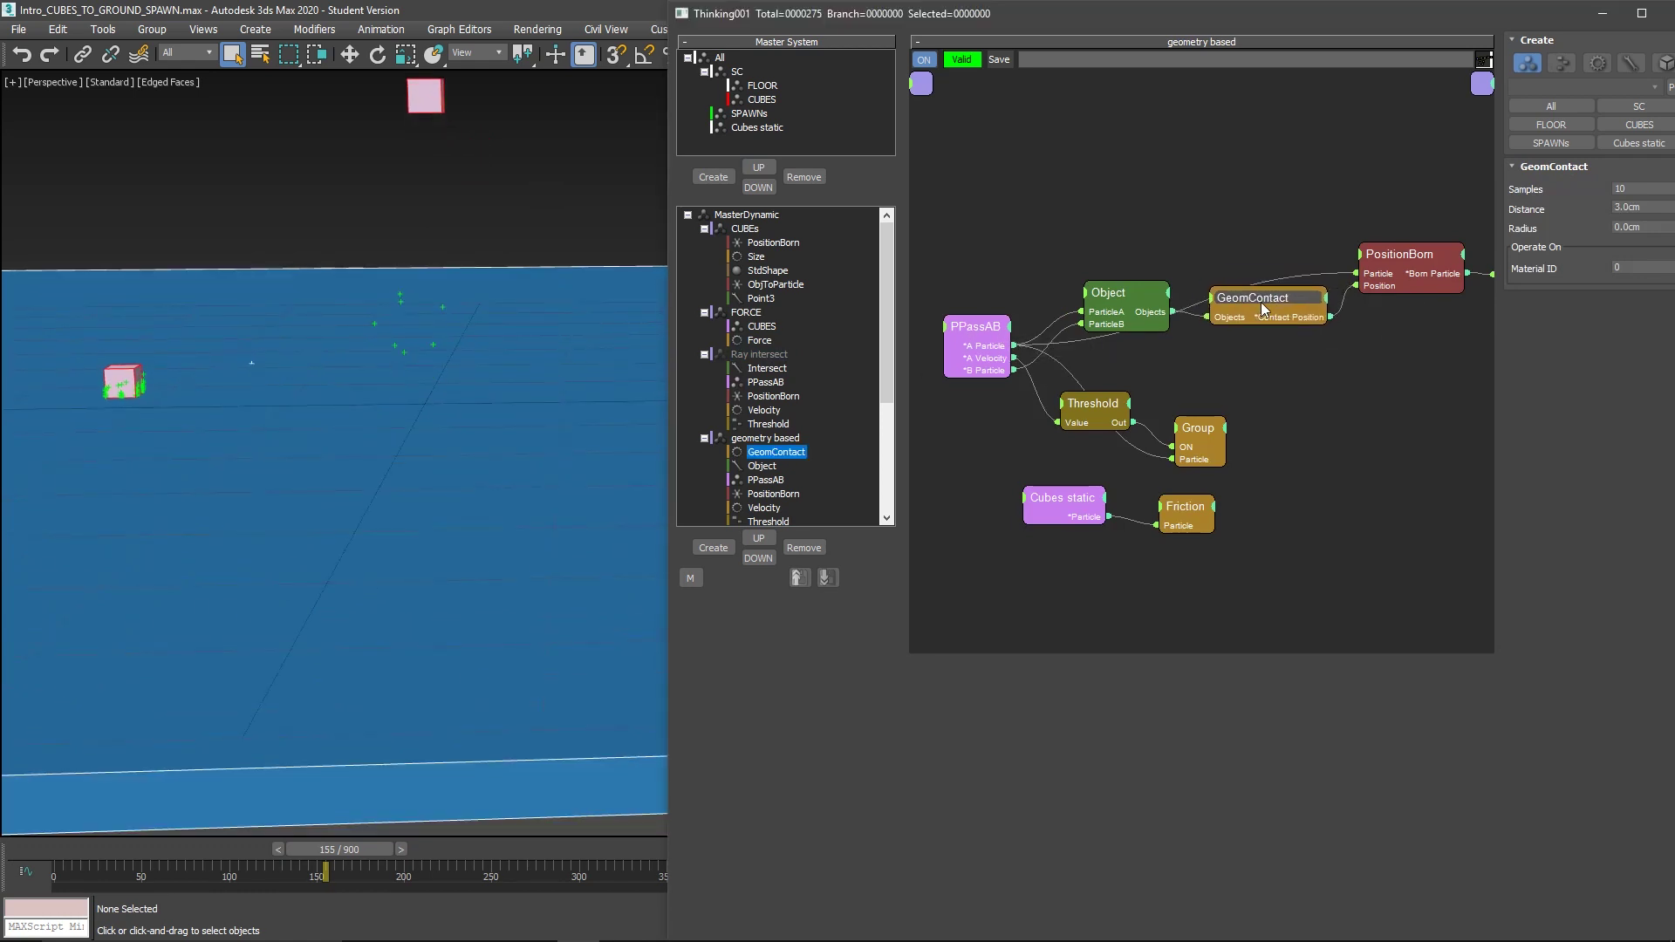
pyautogui.click(975, 318)
pyautogui.click(975, 327)
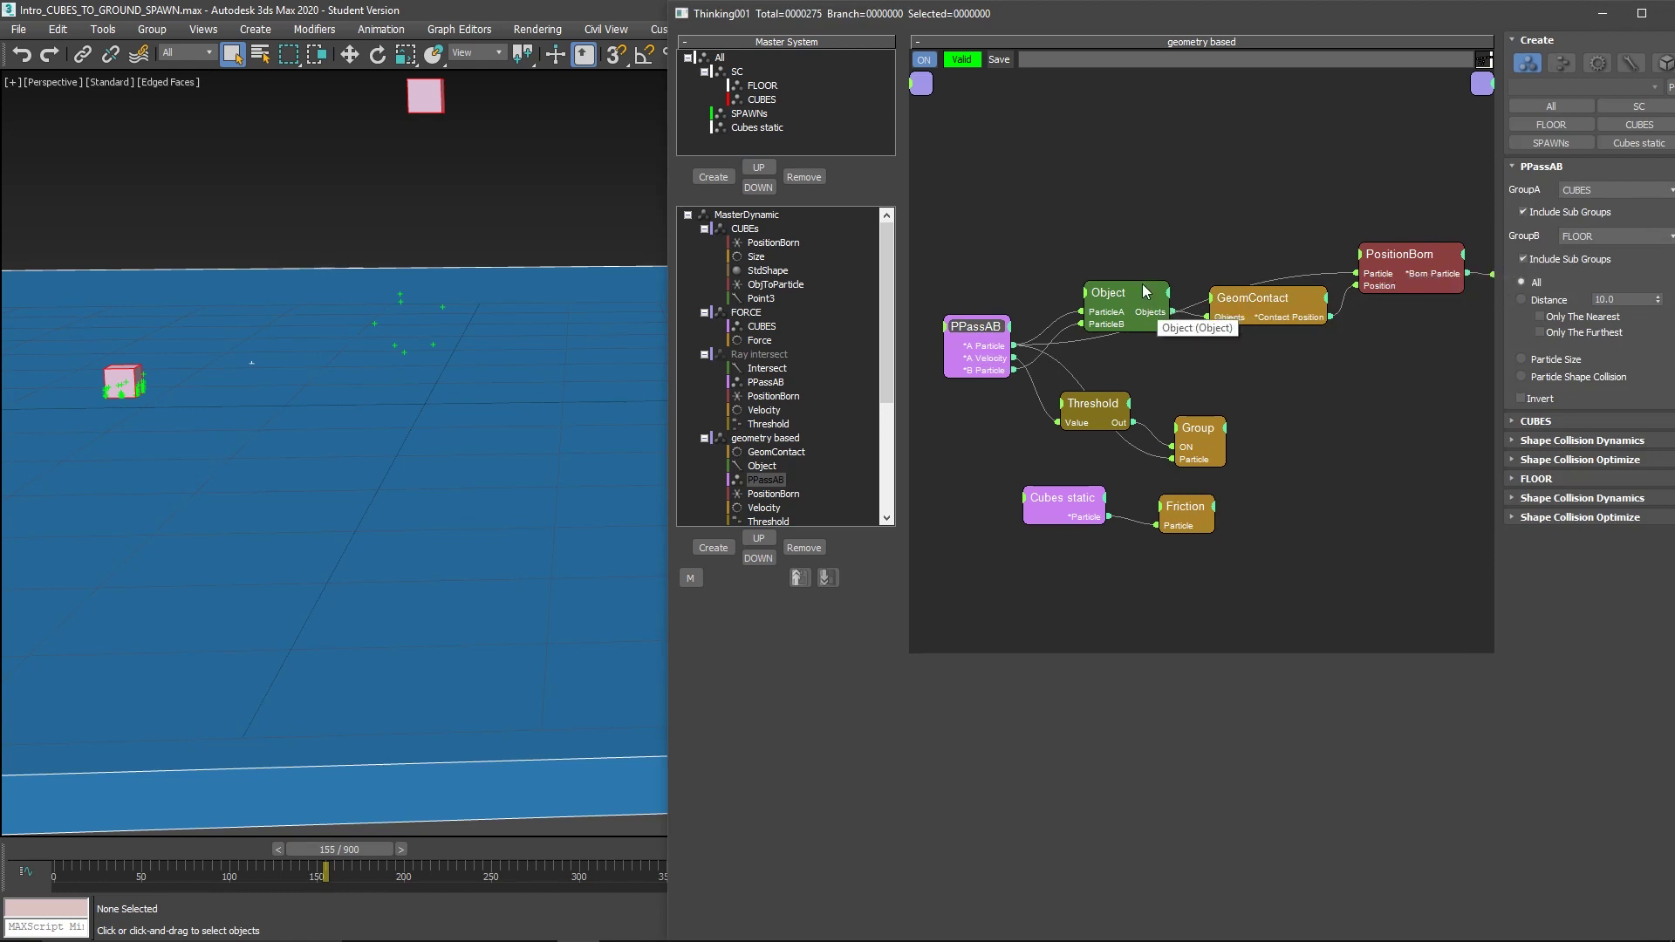
pyautogui.moveTo(1130, 300)
pyautogui.mouseDown()
pyautogui.moveTo(1104, 307)
pyautogui.moveTo(1129, 296)
pyautogui.mouseUp()
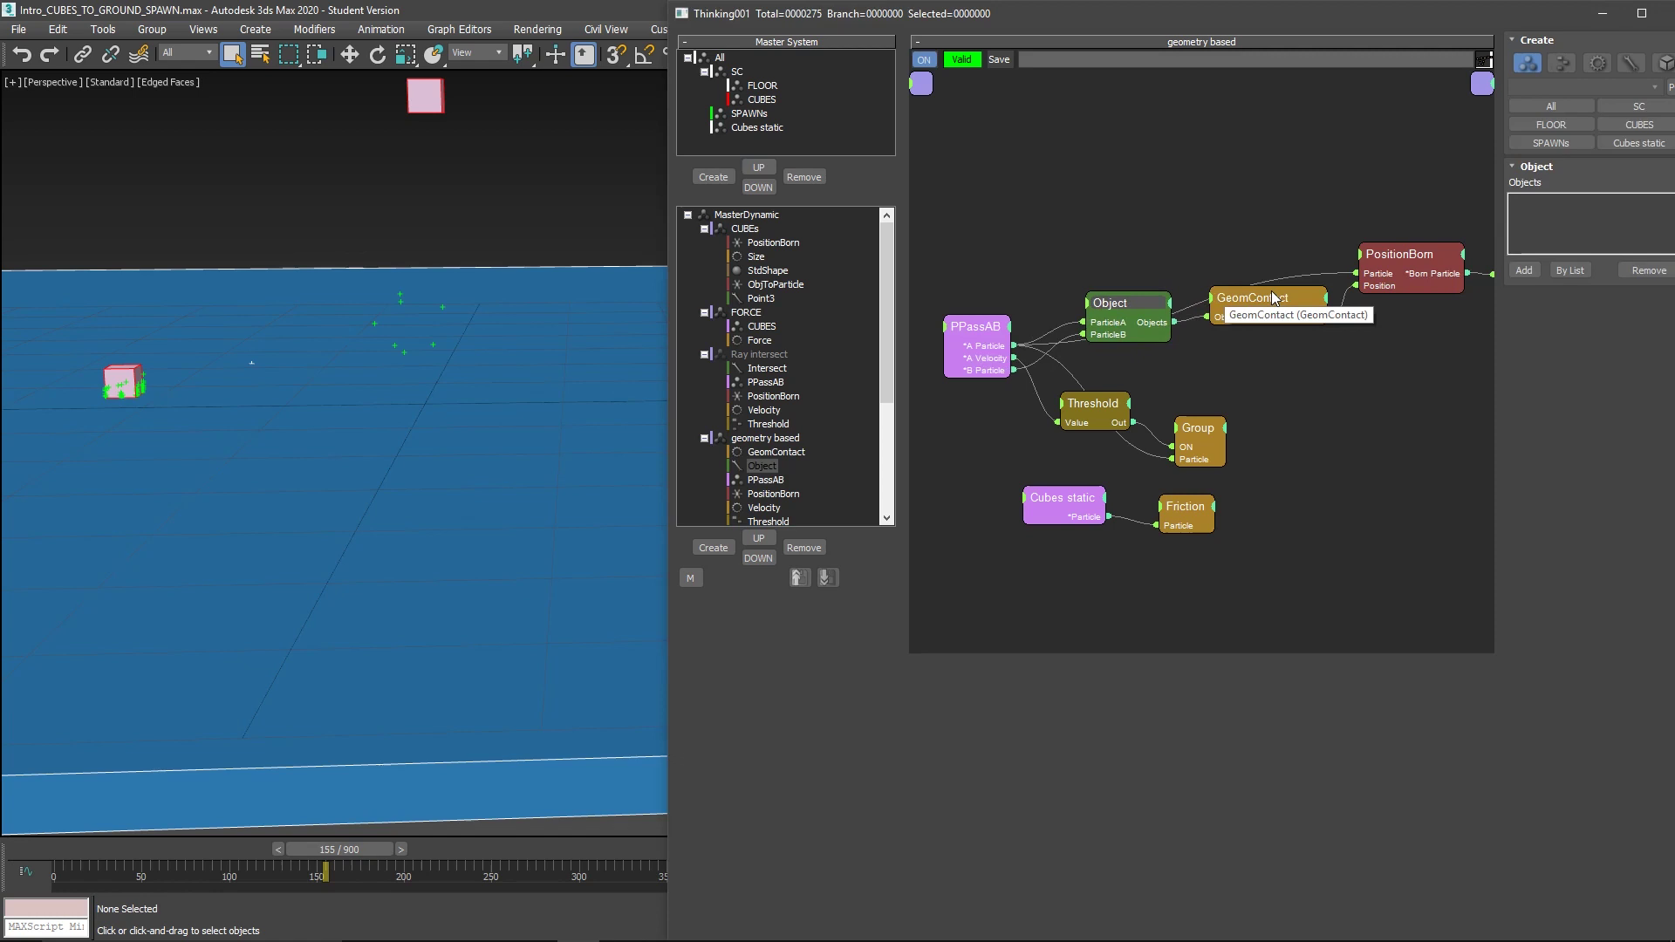
pyautogui.click(1235, 299)
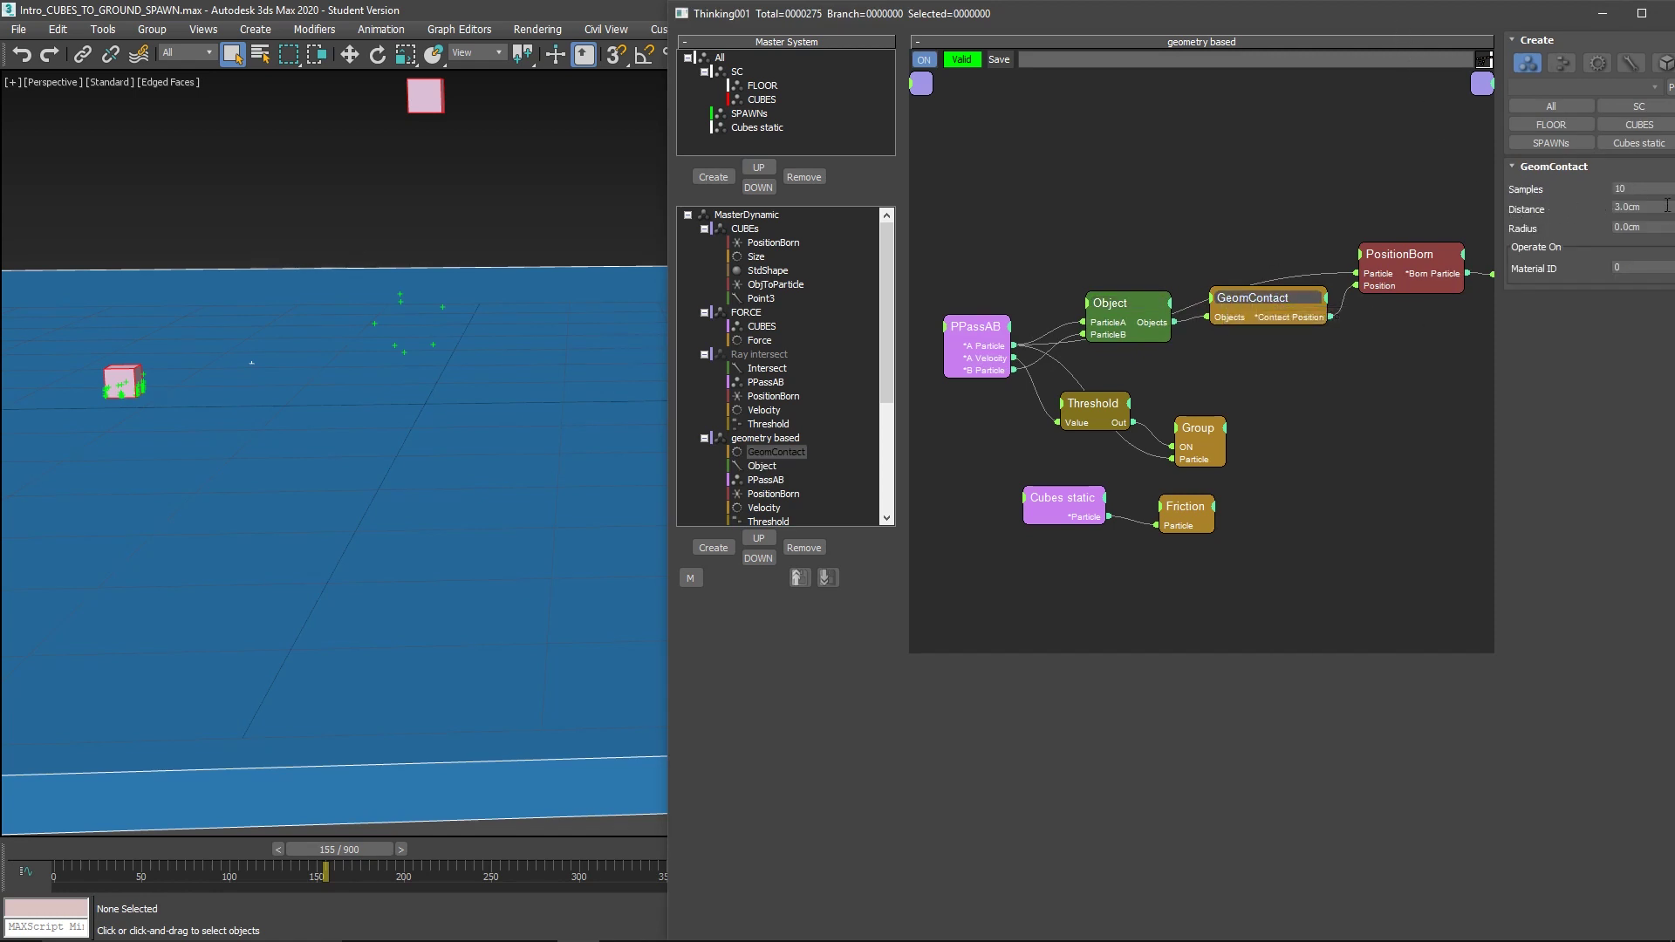
# Set the GeomContact node's distance to 15 cm.
pyautogui.moveTo(119, 366); pyautogui.dragTo(166, 365, button='middle')
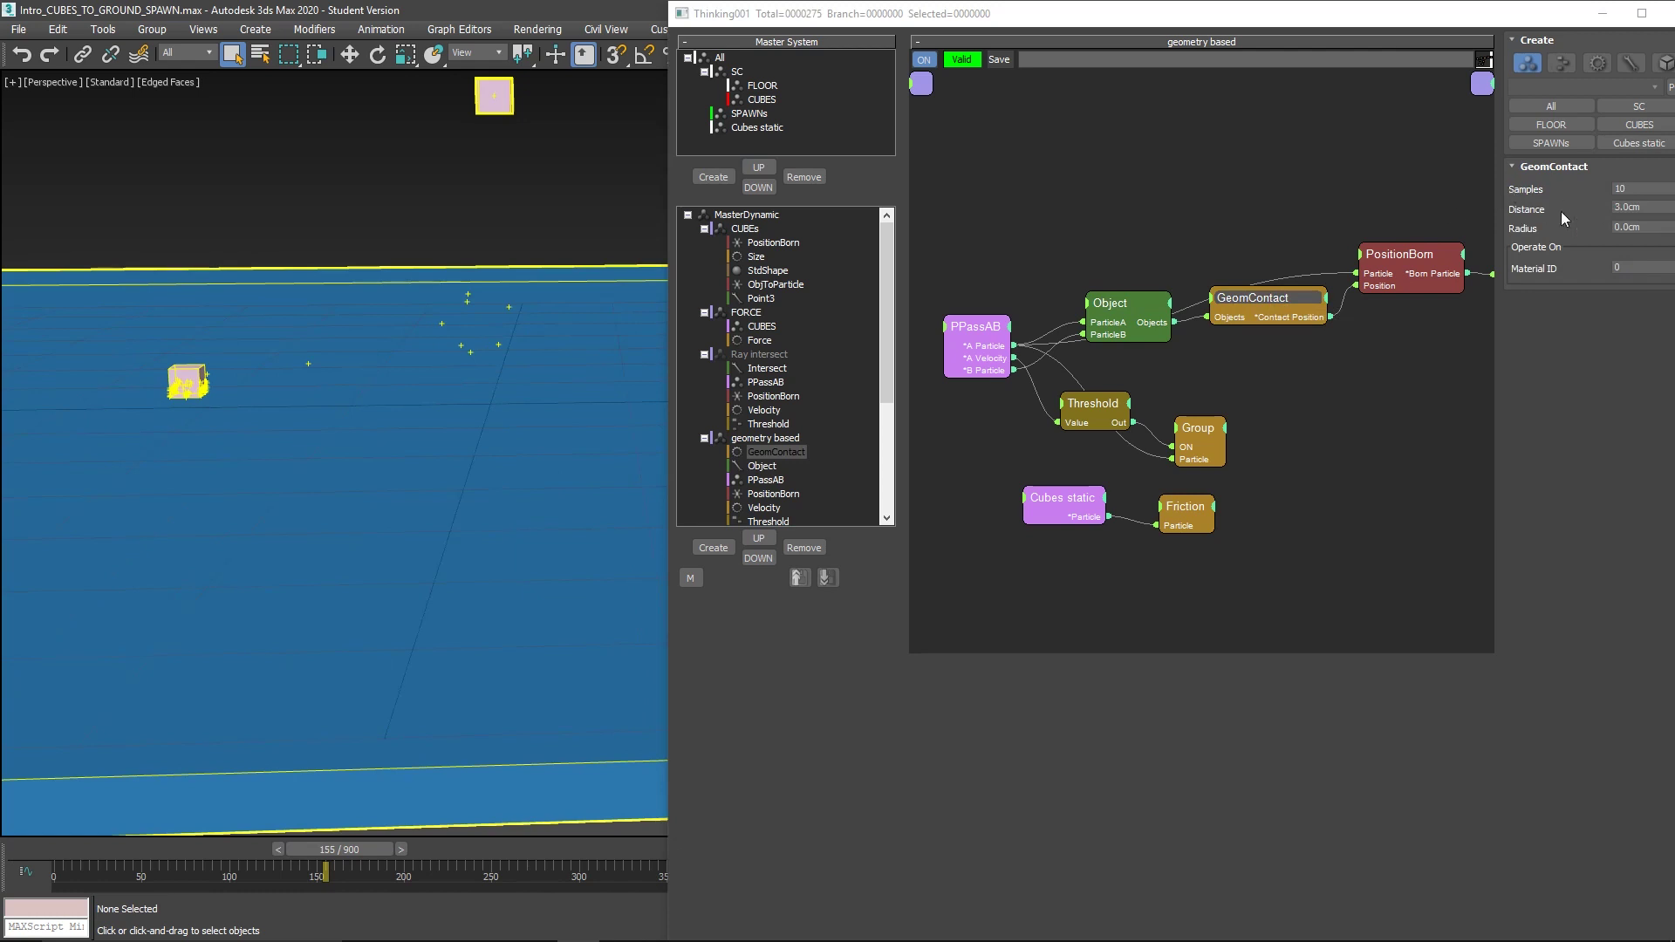
pyautogui.click(1641, 226)
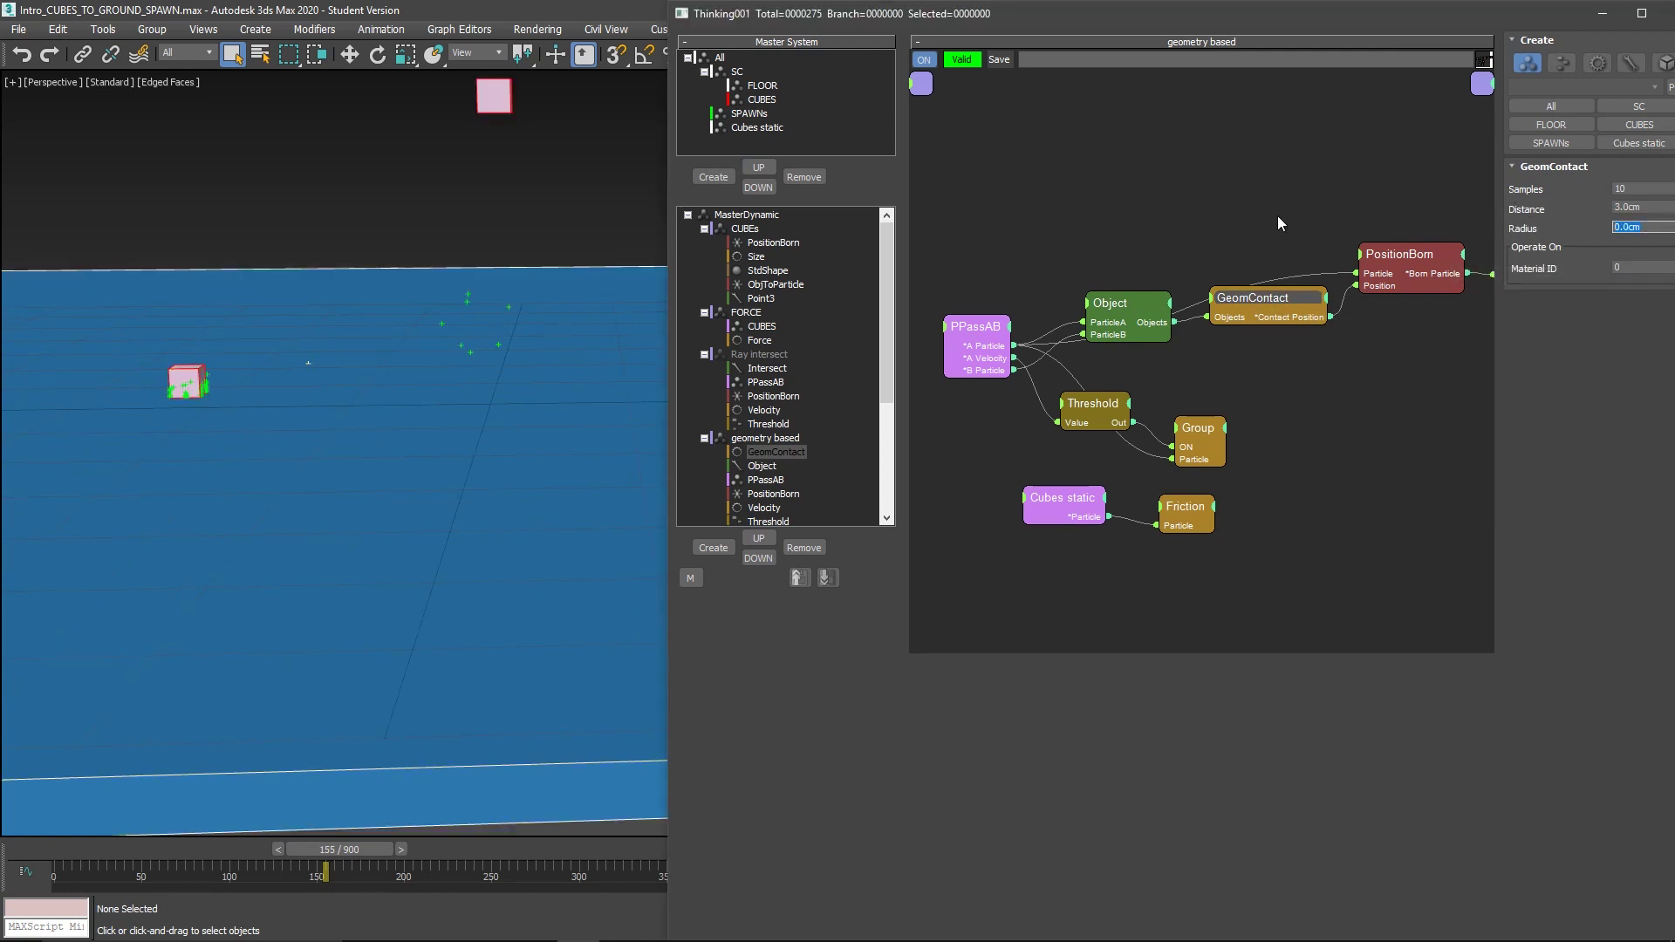
pyautogui.click(1644, 209)
pyautogui.write('15')
pyautogui.press('Return')
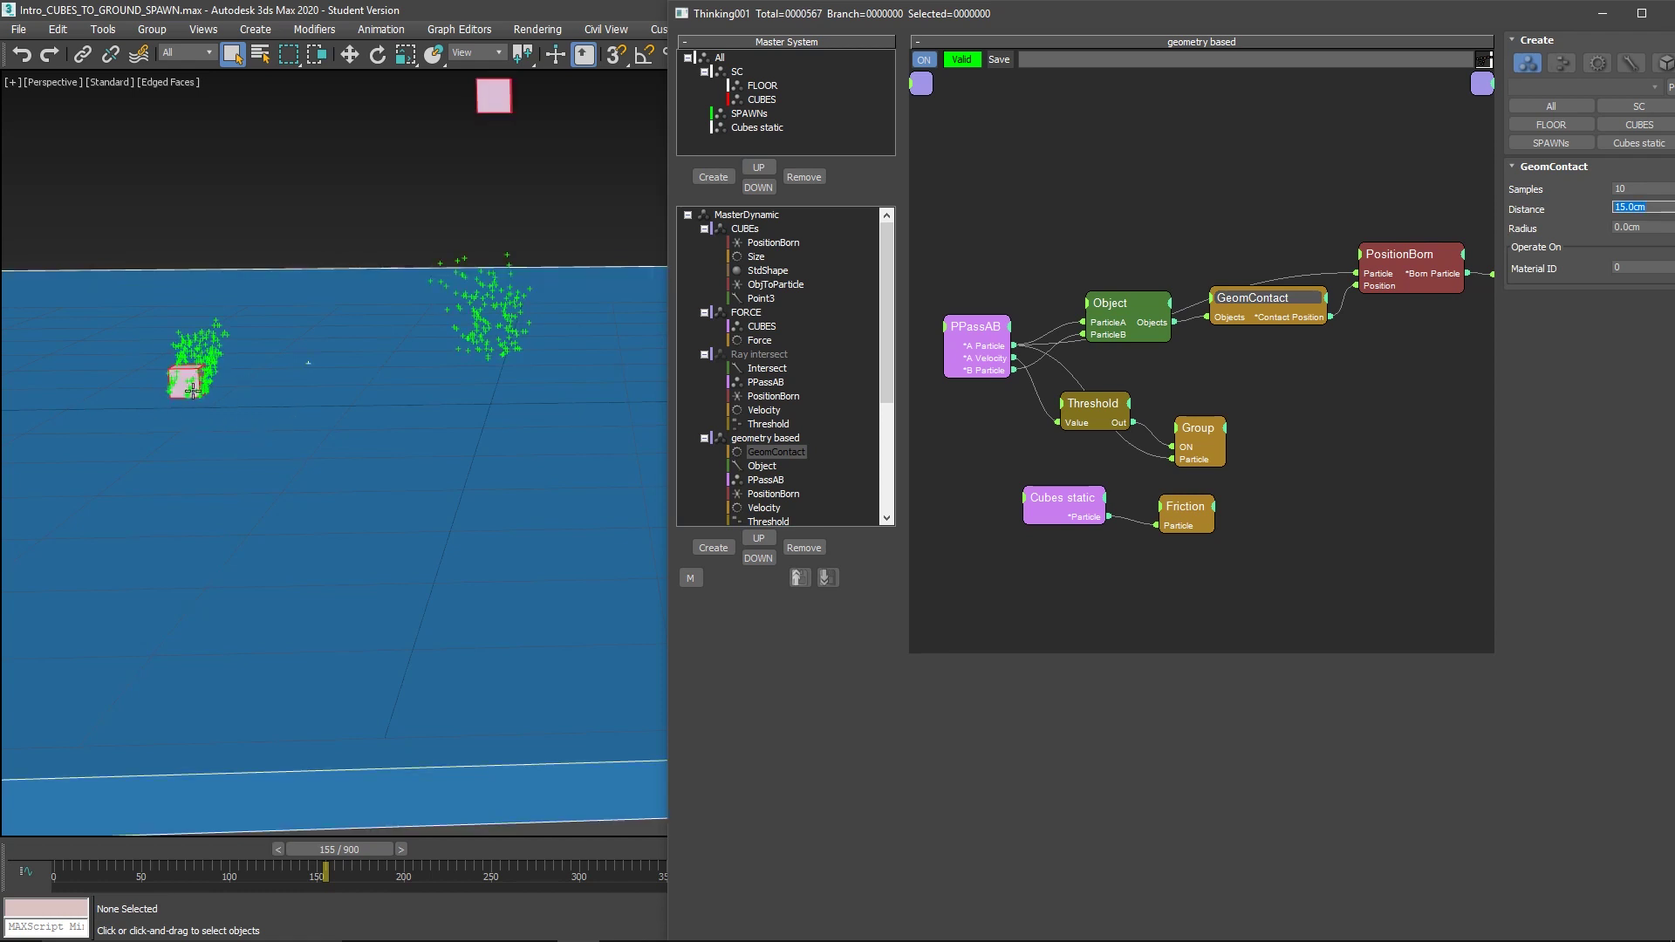
# Inspect the PositionBorn node's settings in the geometry based network and advance the simulation to frame 239.
pyautogui.moveTo(1426, 403); pyautogui.dragTo(1236, 422, button='middle')
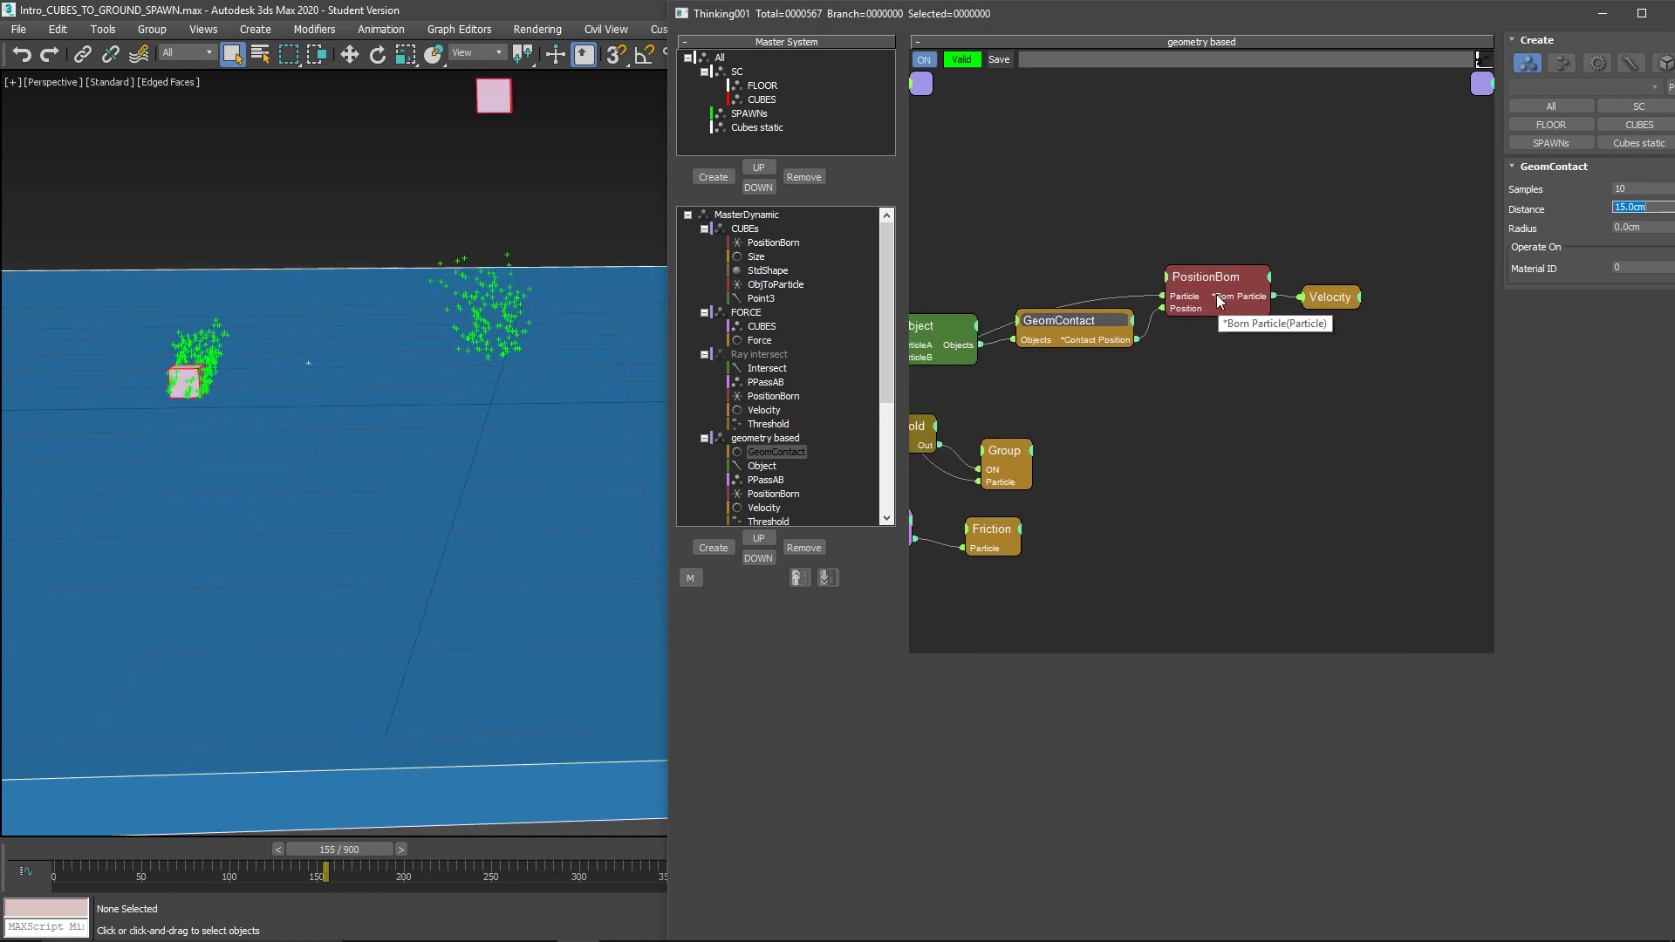
pyautogui.click(1217, 280)
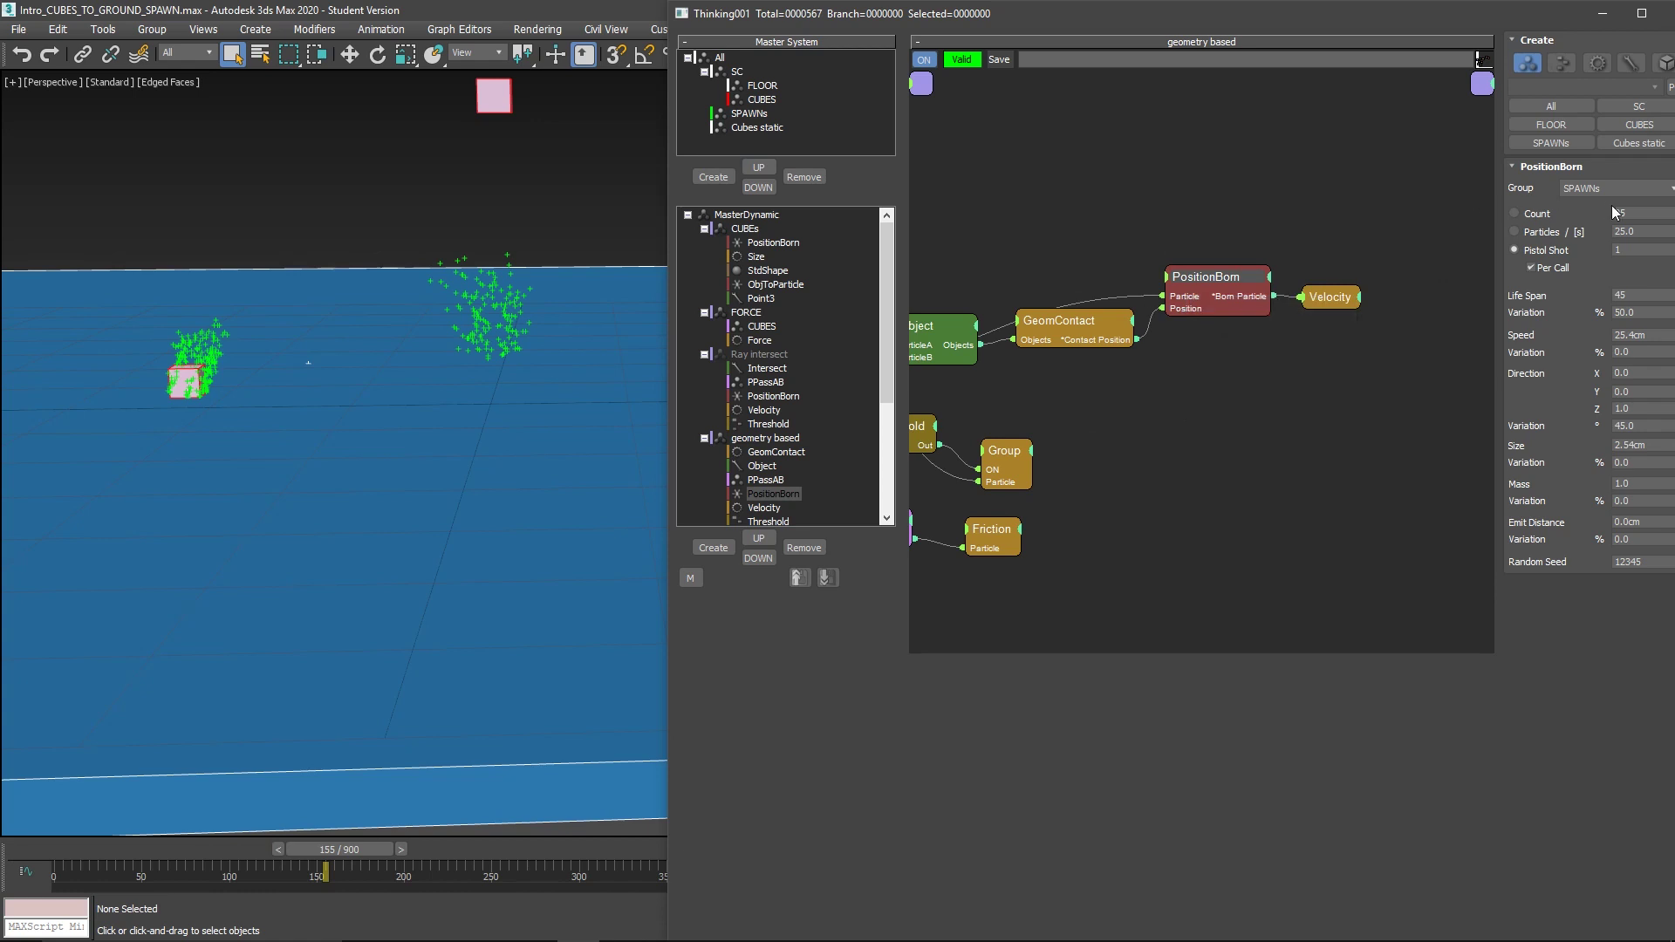
pyautogui.moveTo(1079, 414); pyautogui.dragTo(1308, 364, button='middle')
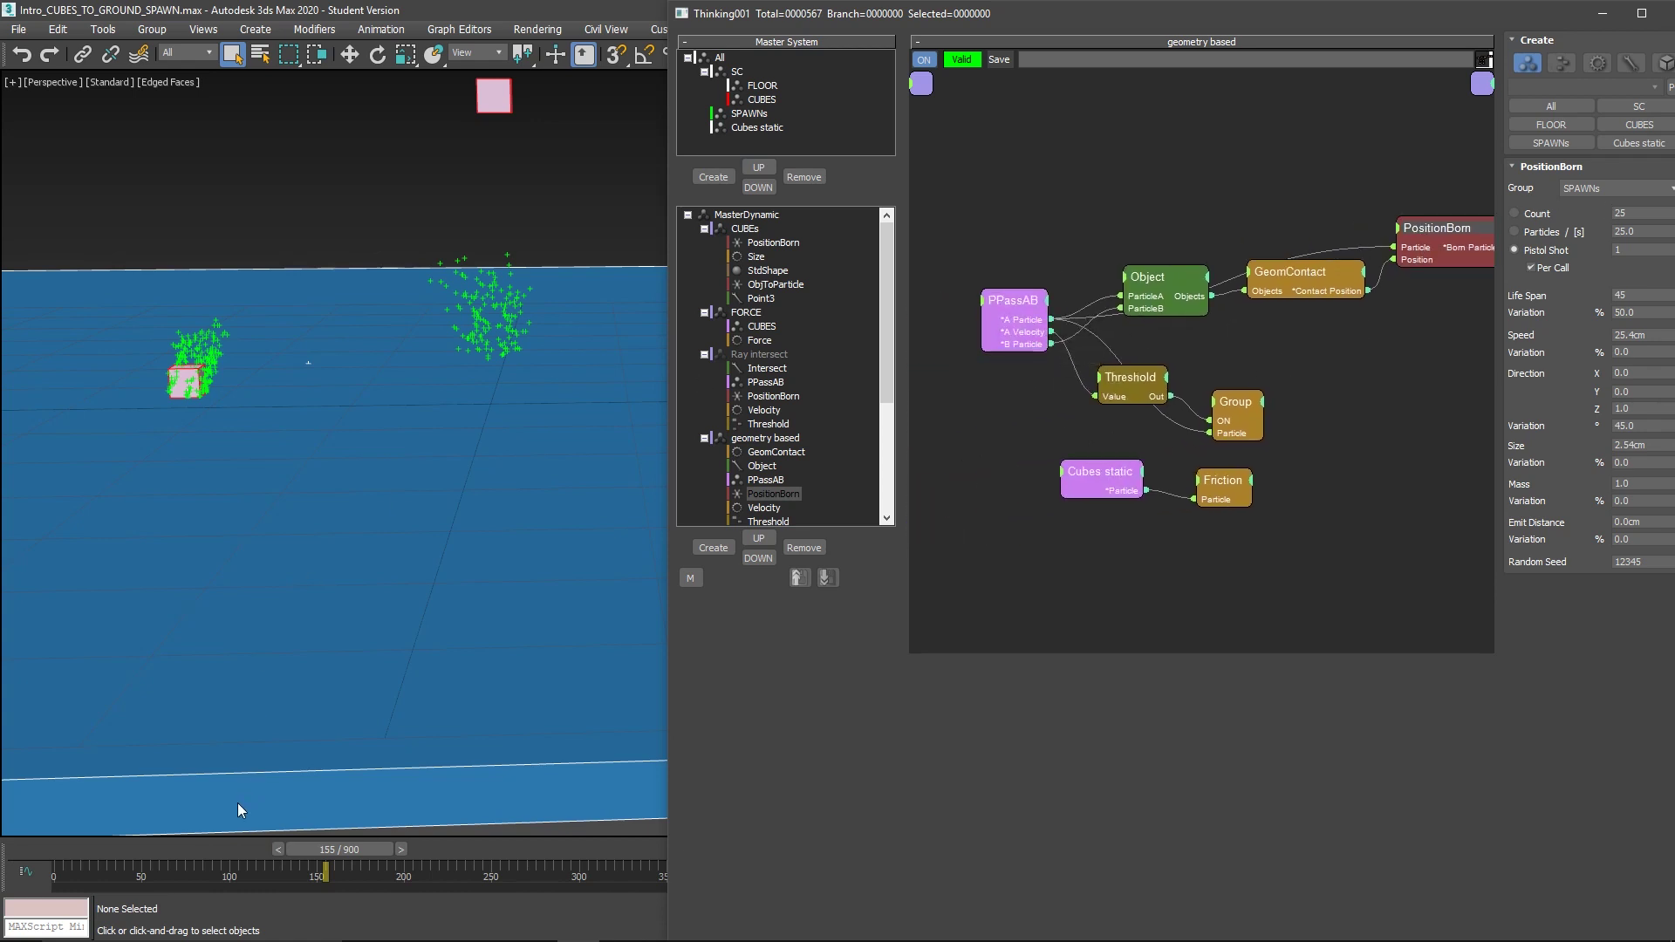
pyautogui.moveTo(311, 852); pyautogui.dragTo(462, 837)
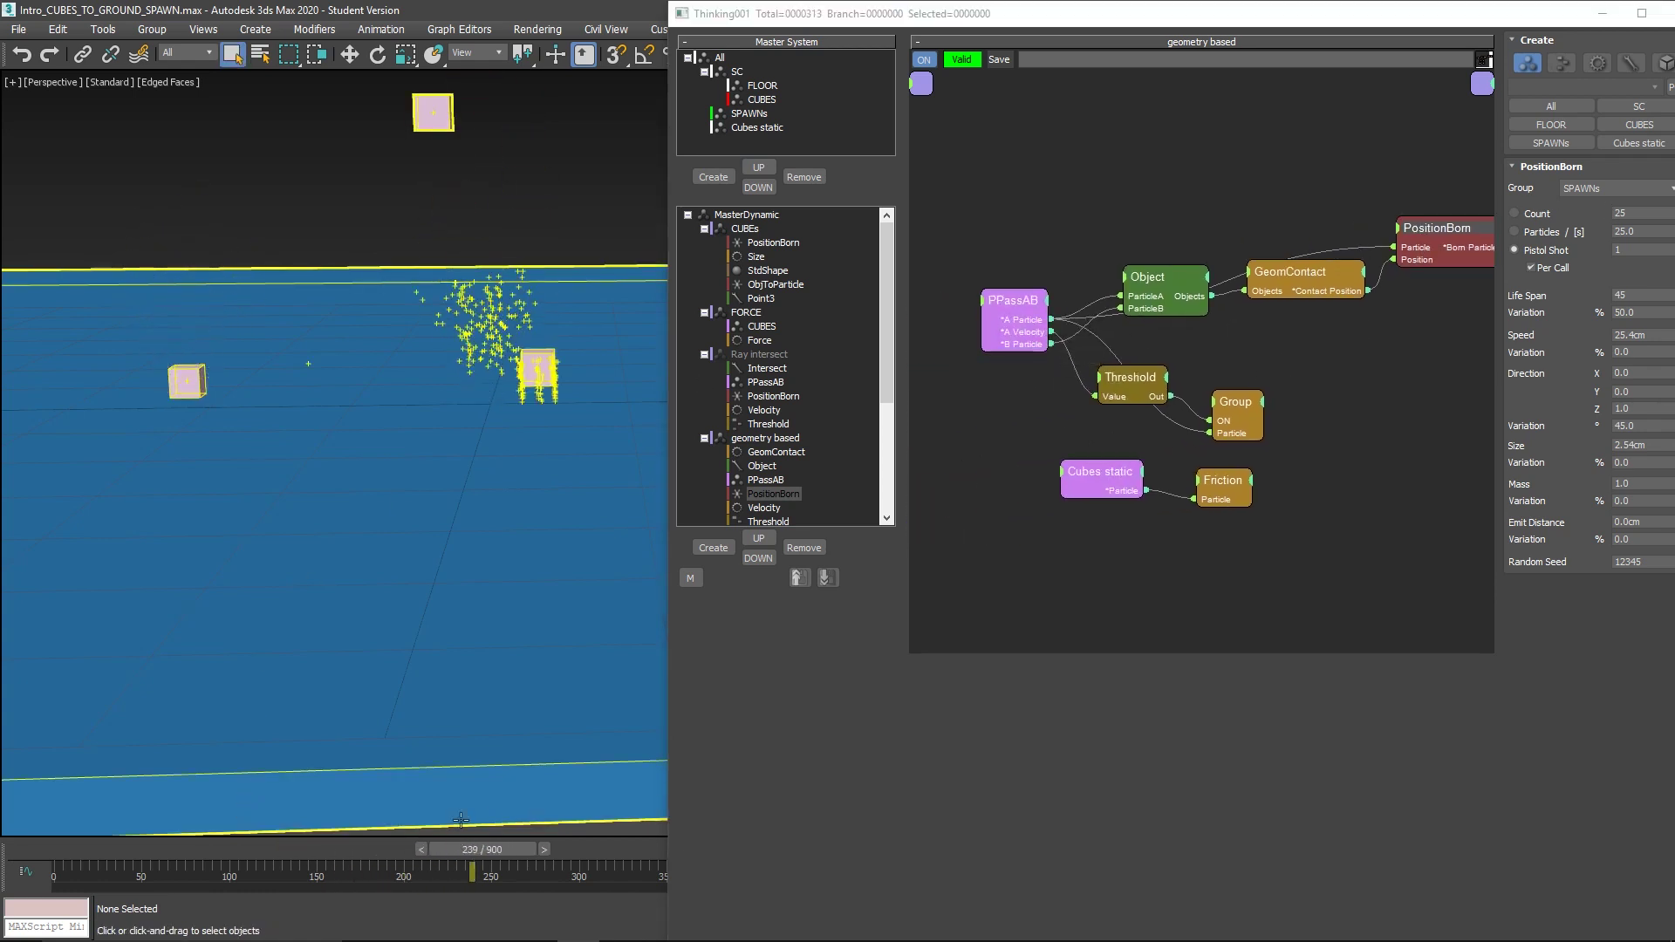
# Inspect the settings of the Threshold, Group, Cubes static and Friction nodes in the geometry based network.
pyautogui.moveTo(1131, 377); pyautogui.dragTo(1120, 383)
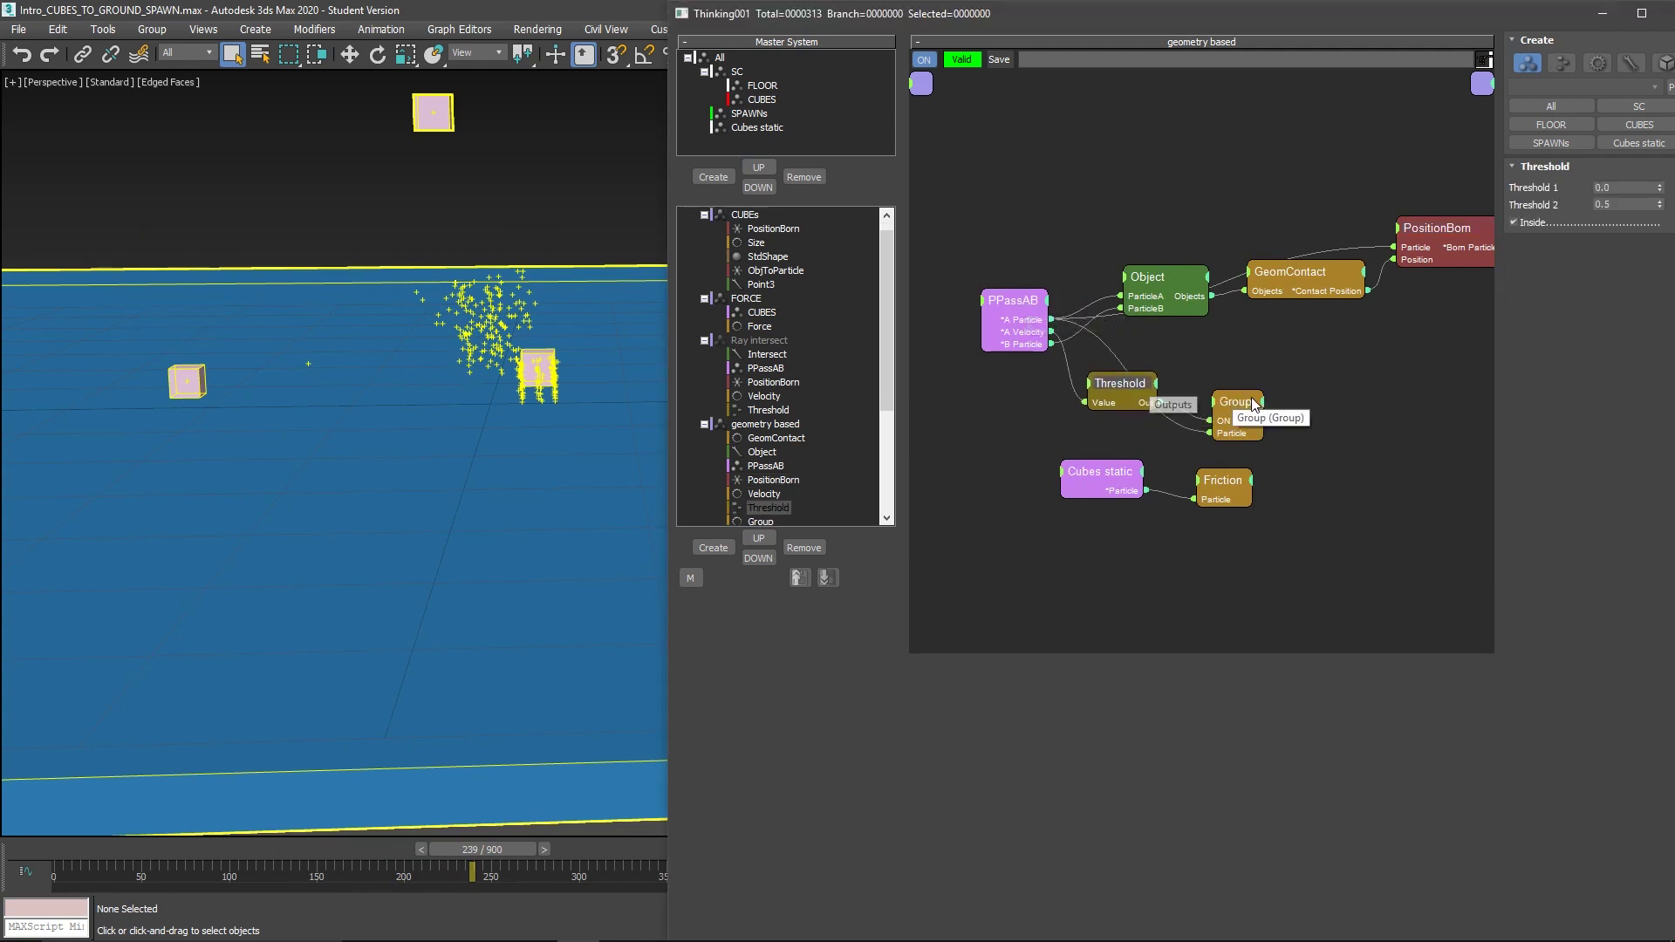
pyautogui.click(1237, 403)
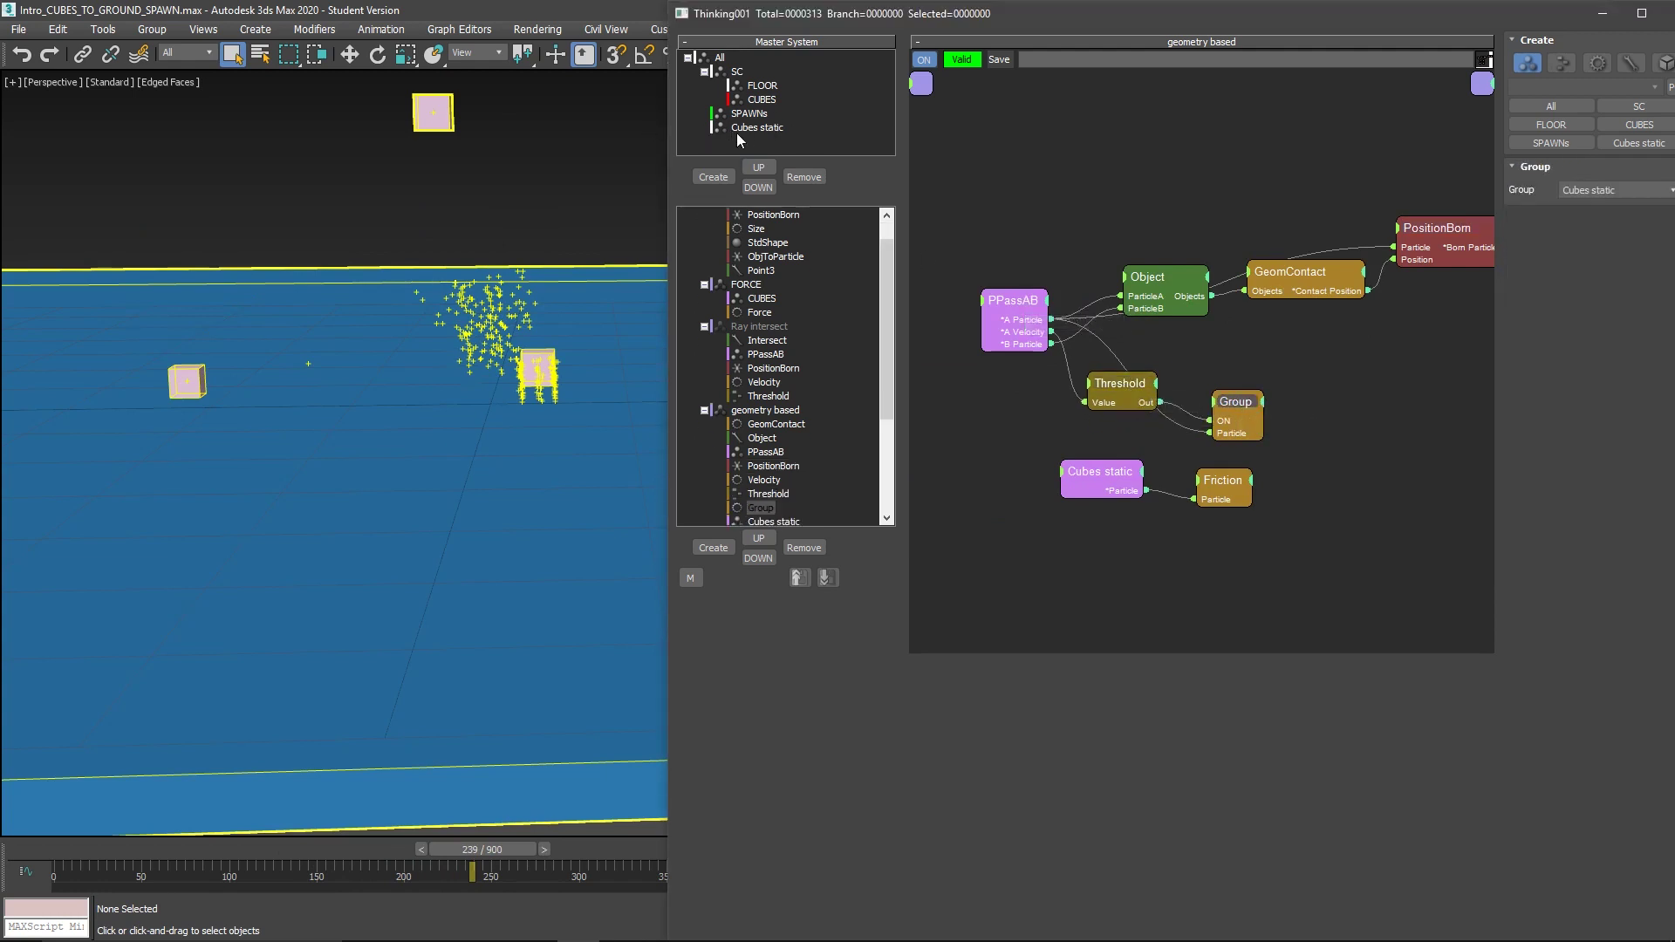
pyautogui.moveTo(1101, 472); pyautogui.dragTo(1081, 484)
pyautogui.click(1222, 480)
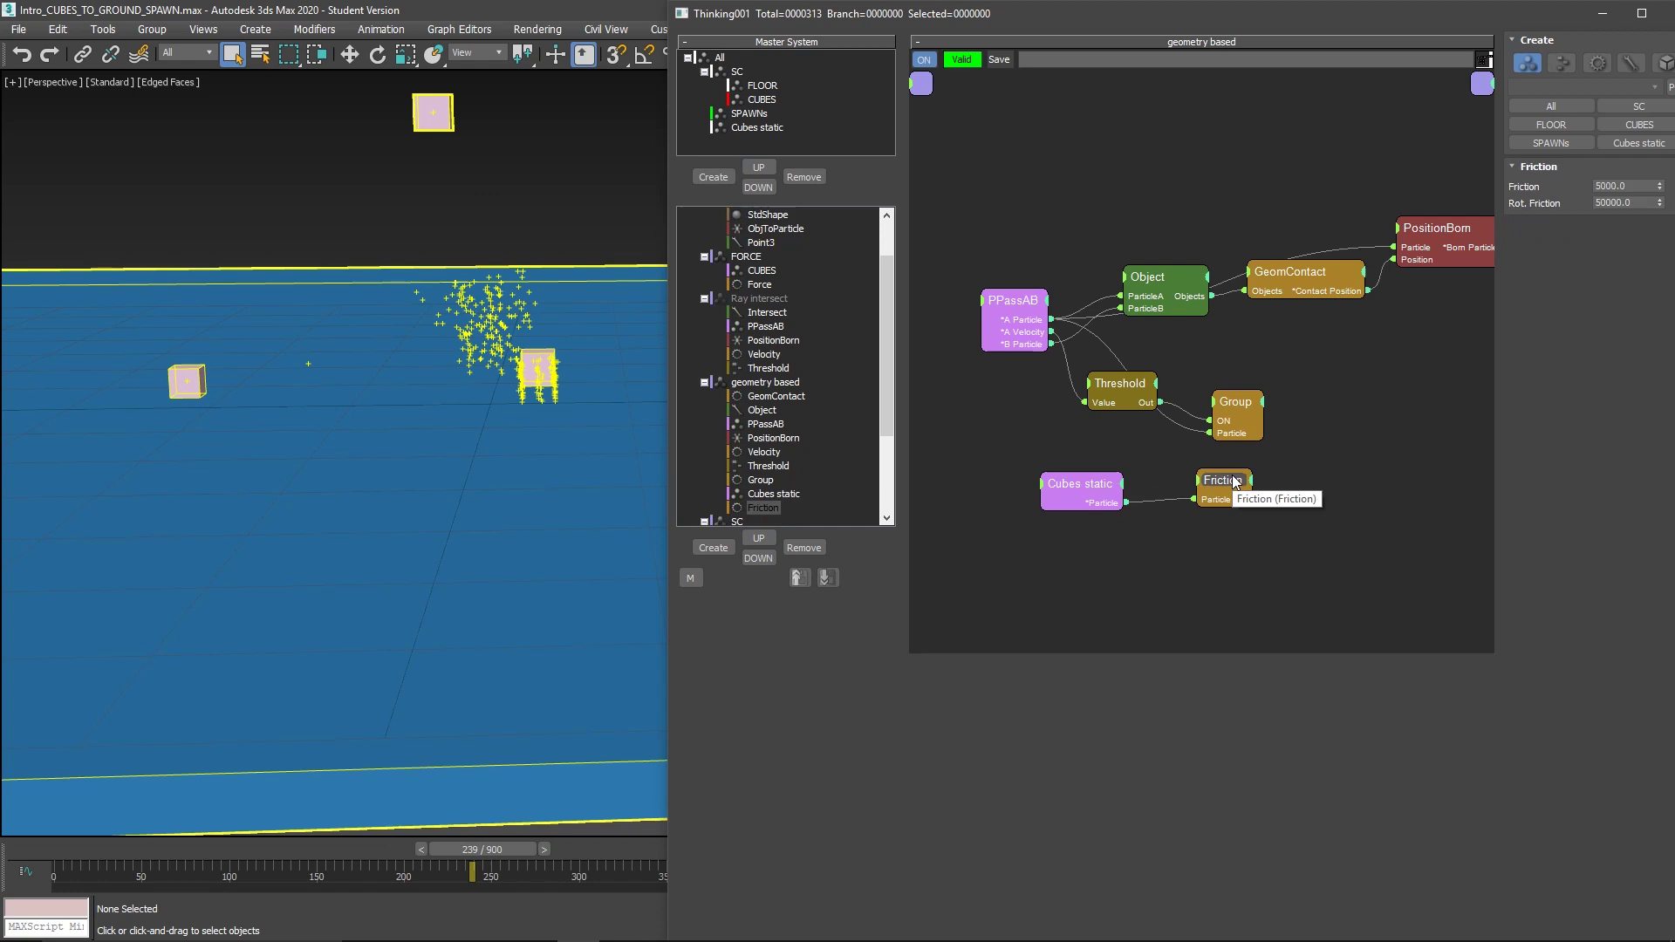
# Rerun the geometry based simulation from the start, examine the cubes and spawned particles, and recheck the GeomContact settings.
pyautogui.scroll(-3, 298, 361)
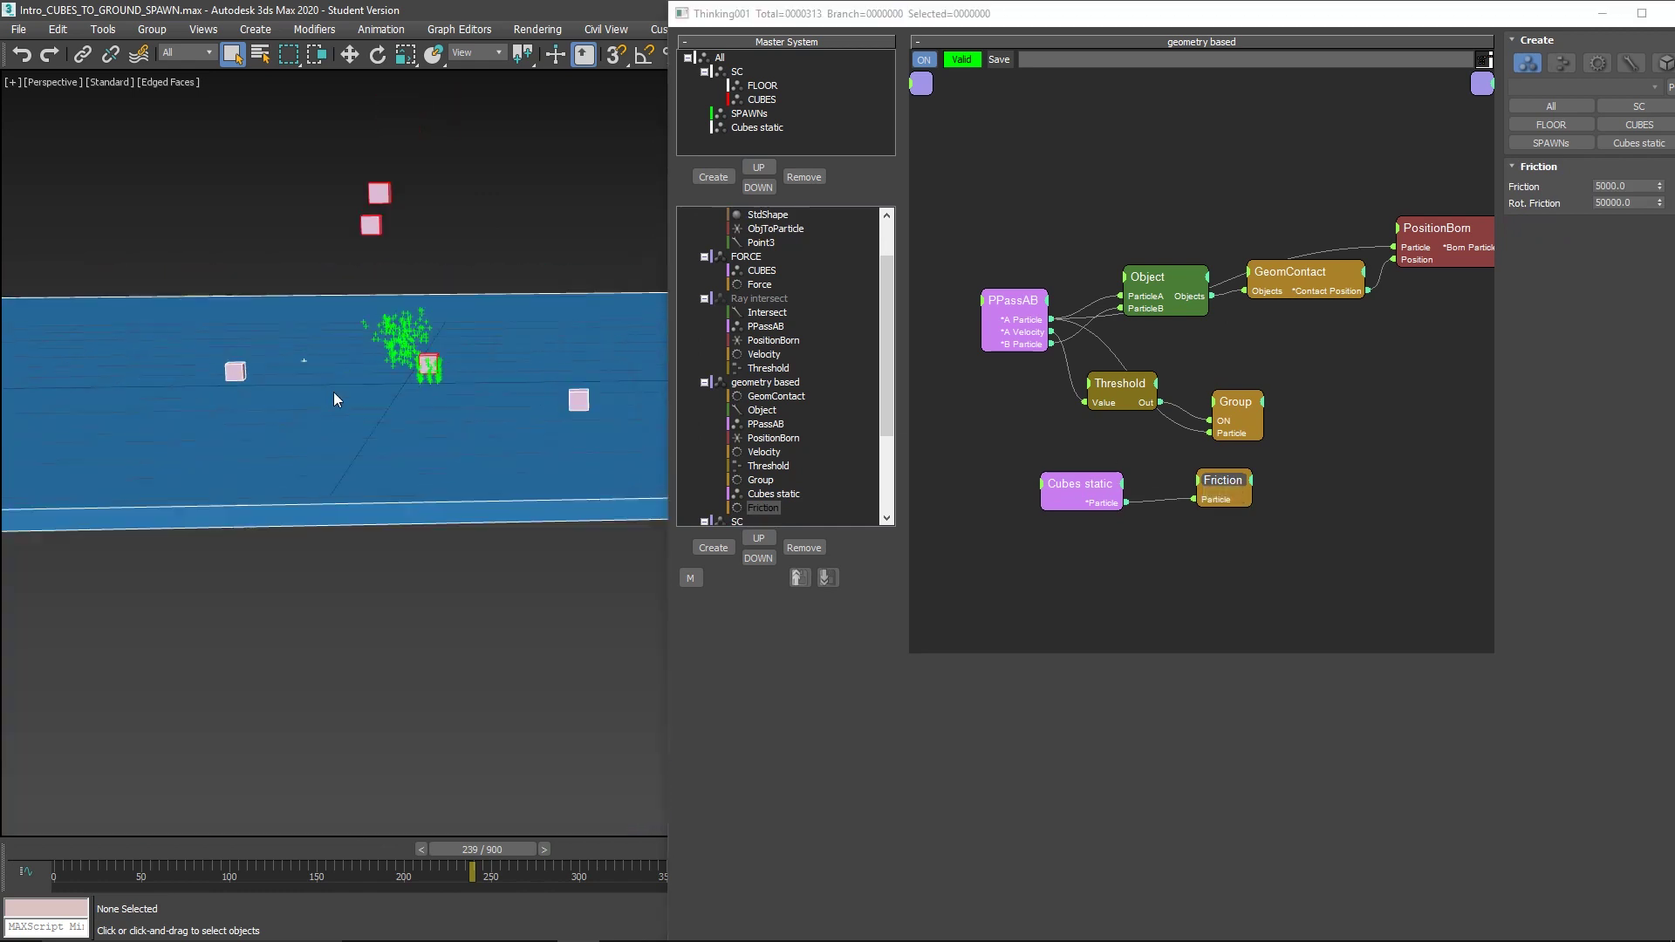
pyautogui.moveTo(65, 853); pyautogui.dragTo(829, 818)
pyautogui.click(1268, 276)
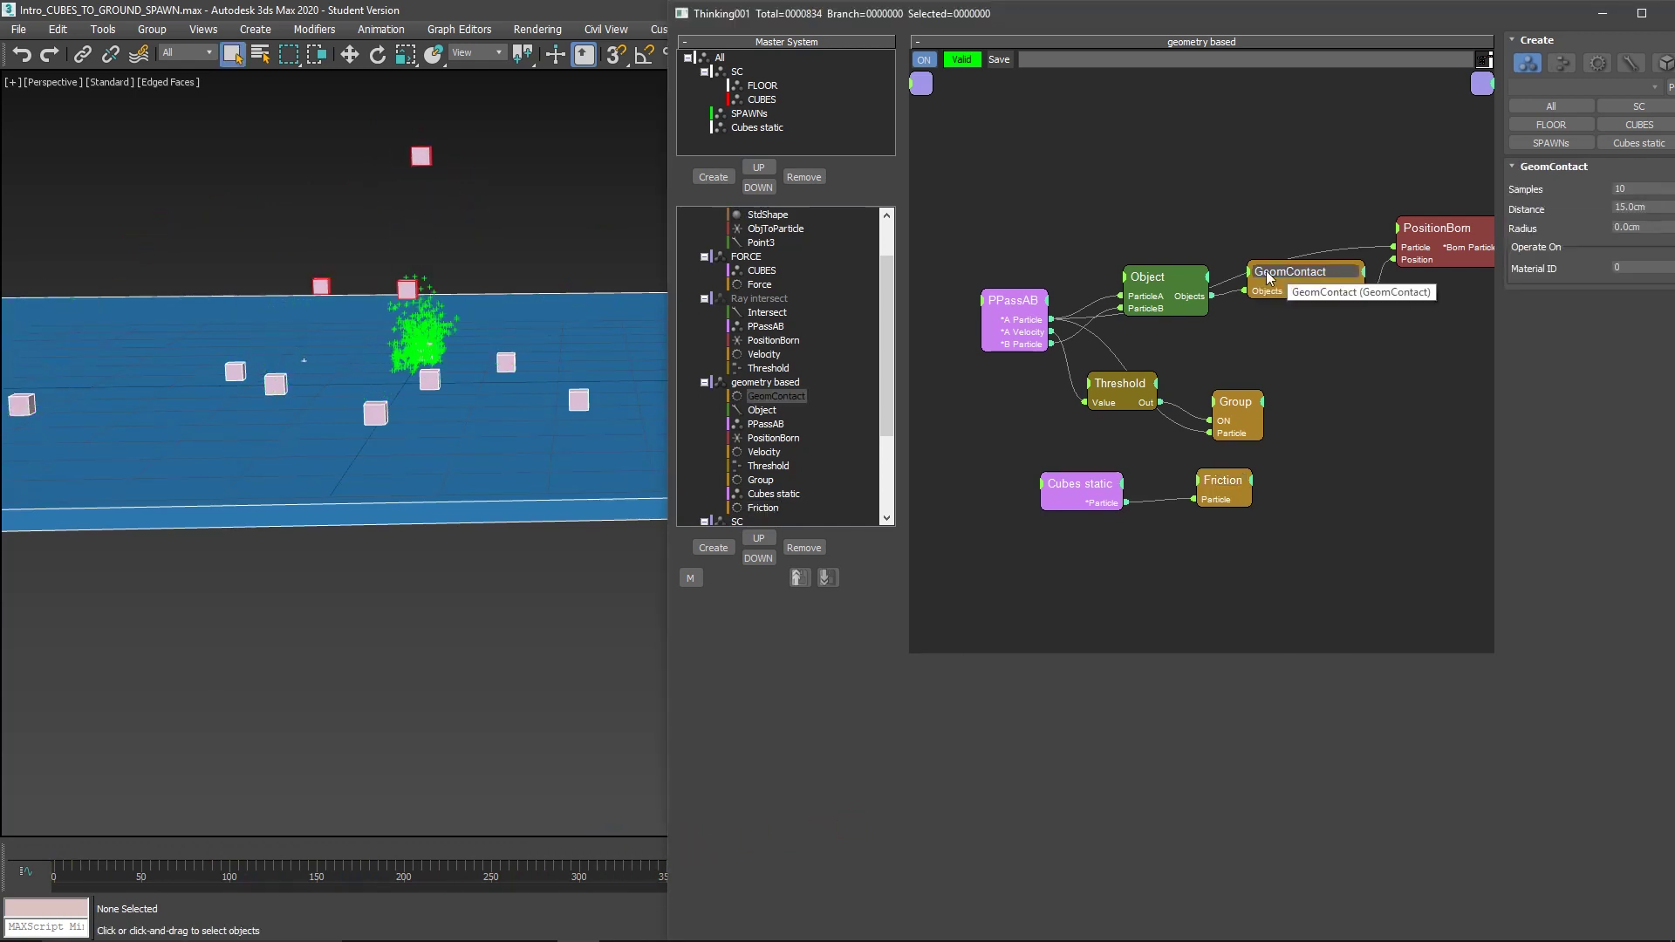
pyautogui.moveTo(438, 390); pyautogui.dragTo(483, 418, button='middle')
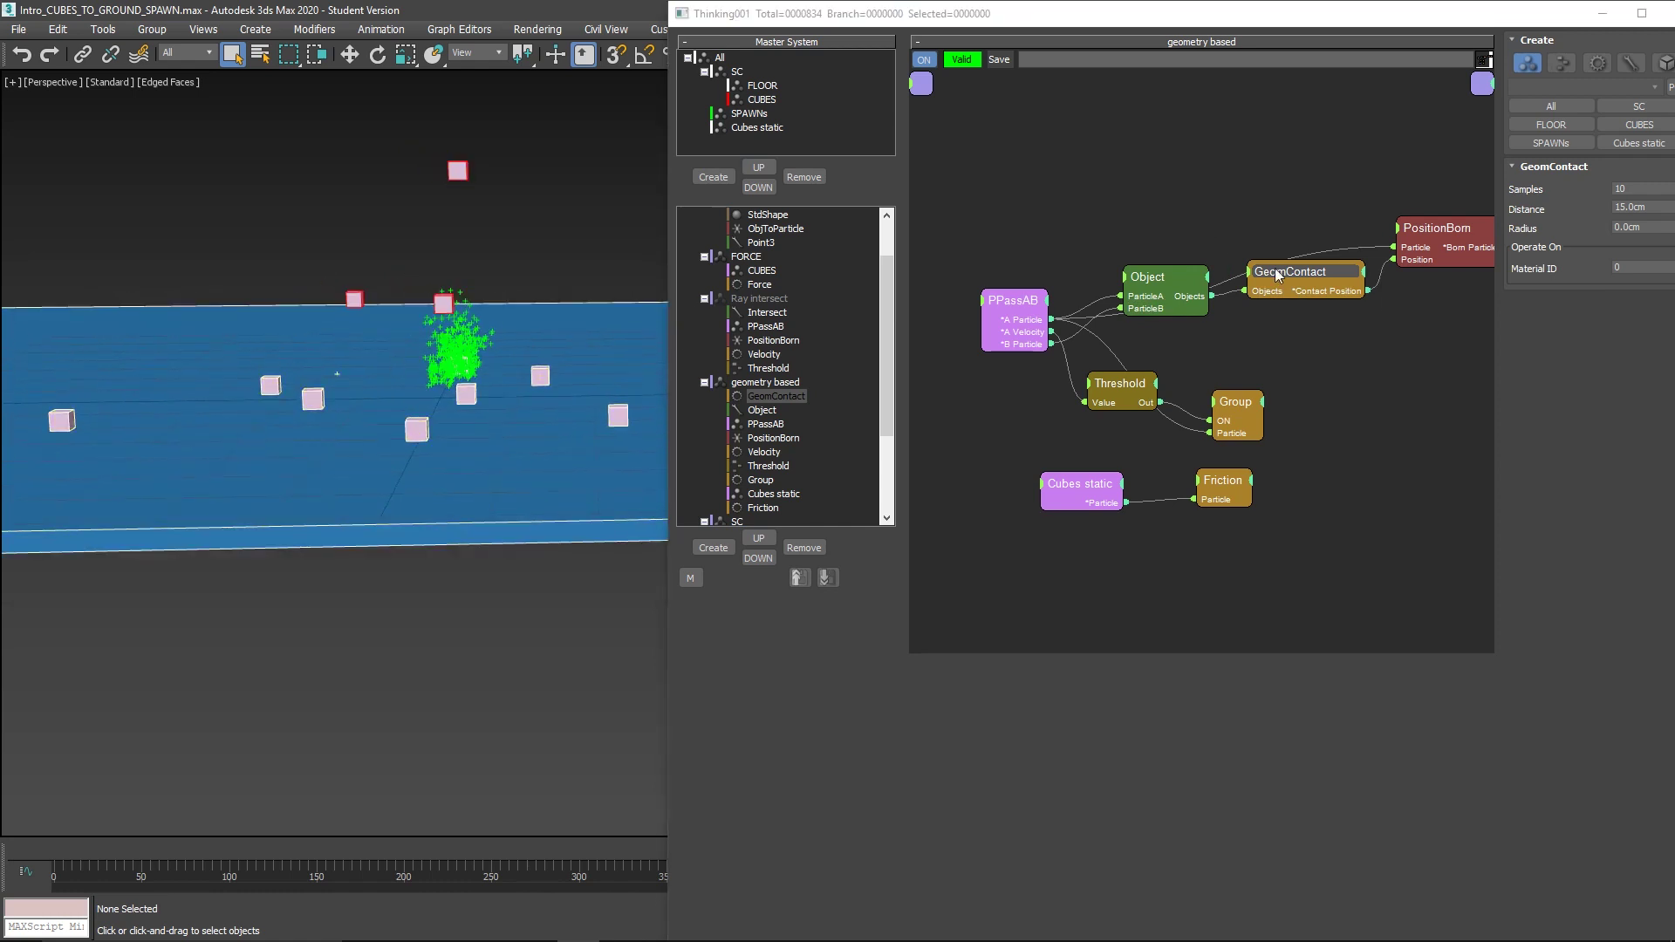
# Disable the geometry based set and enable the PositionBorn node in the SC set.
pyautogui.click(776, 396)
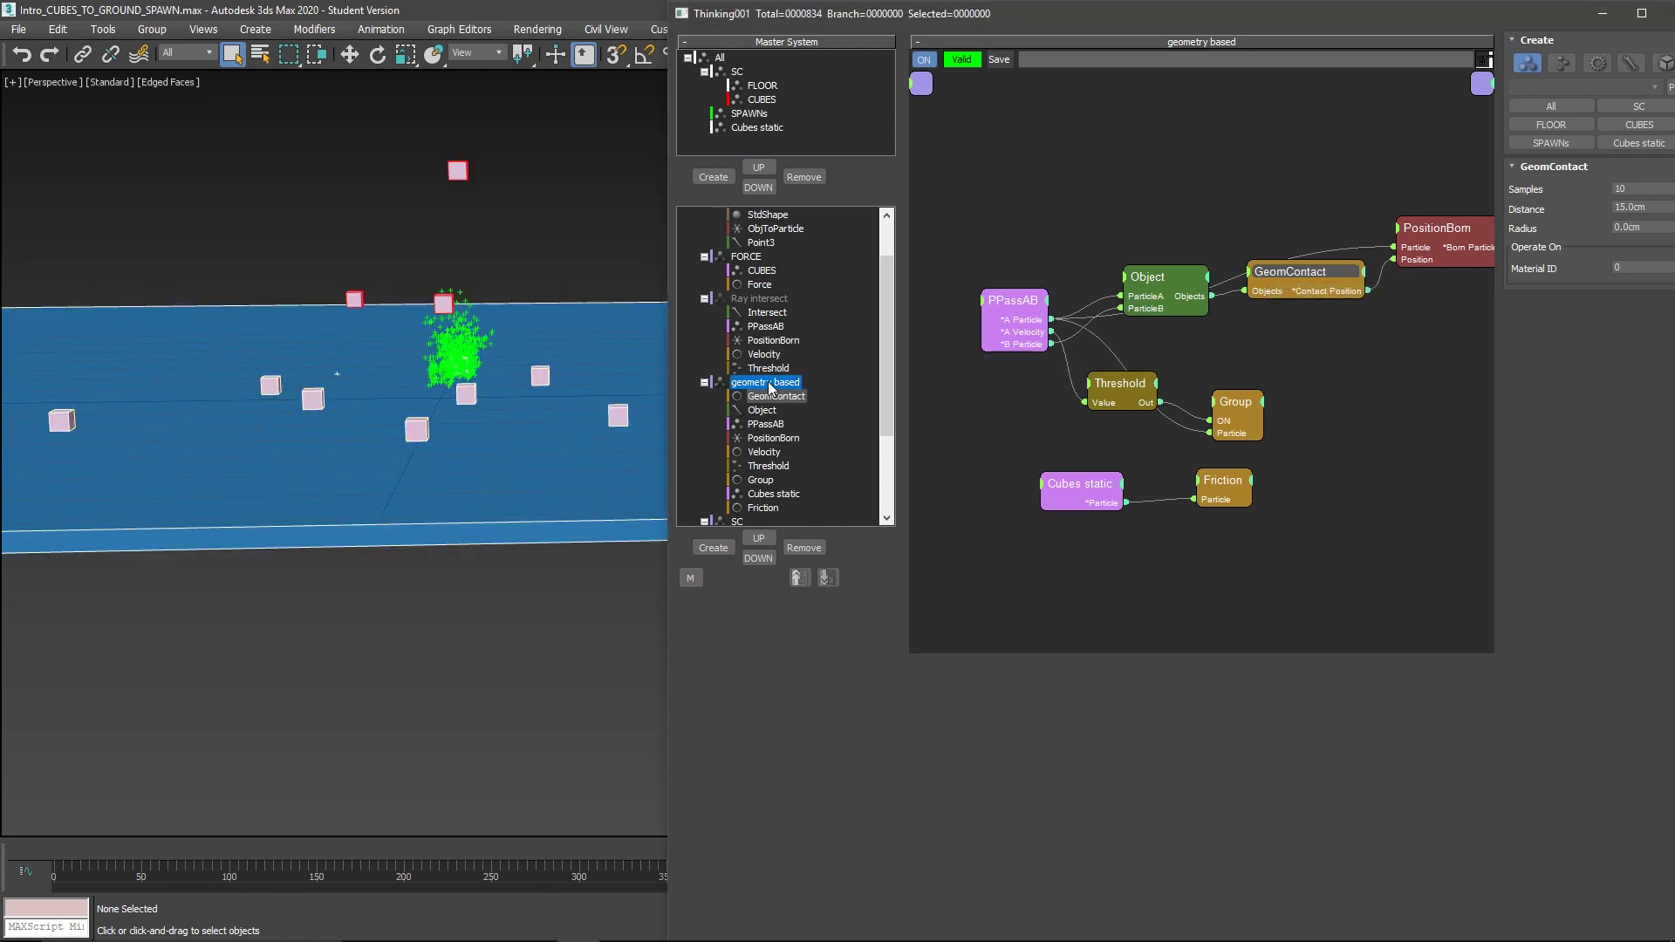
pyautogui.moveTo(889, 349); pyautogui.dragTo(892, 431)
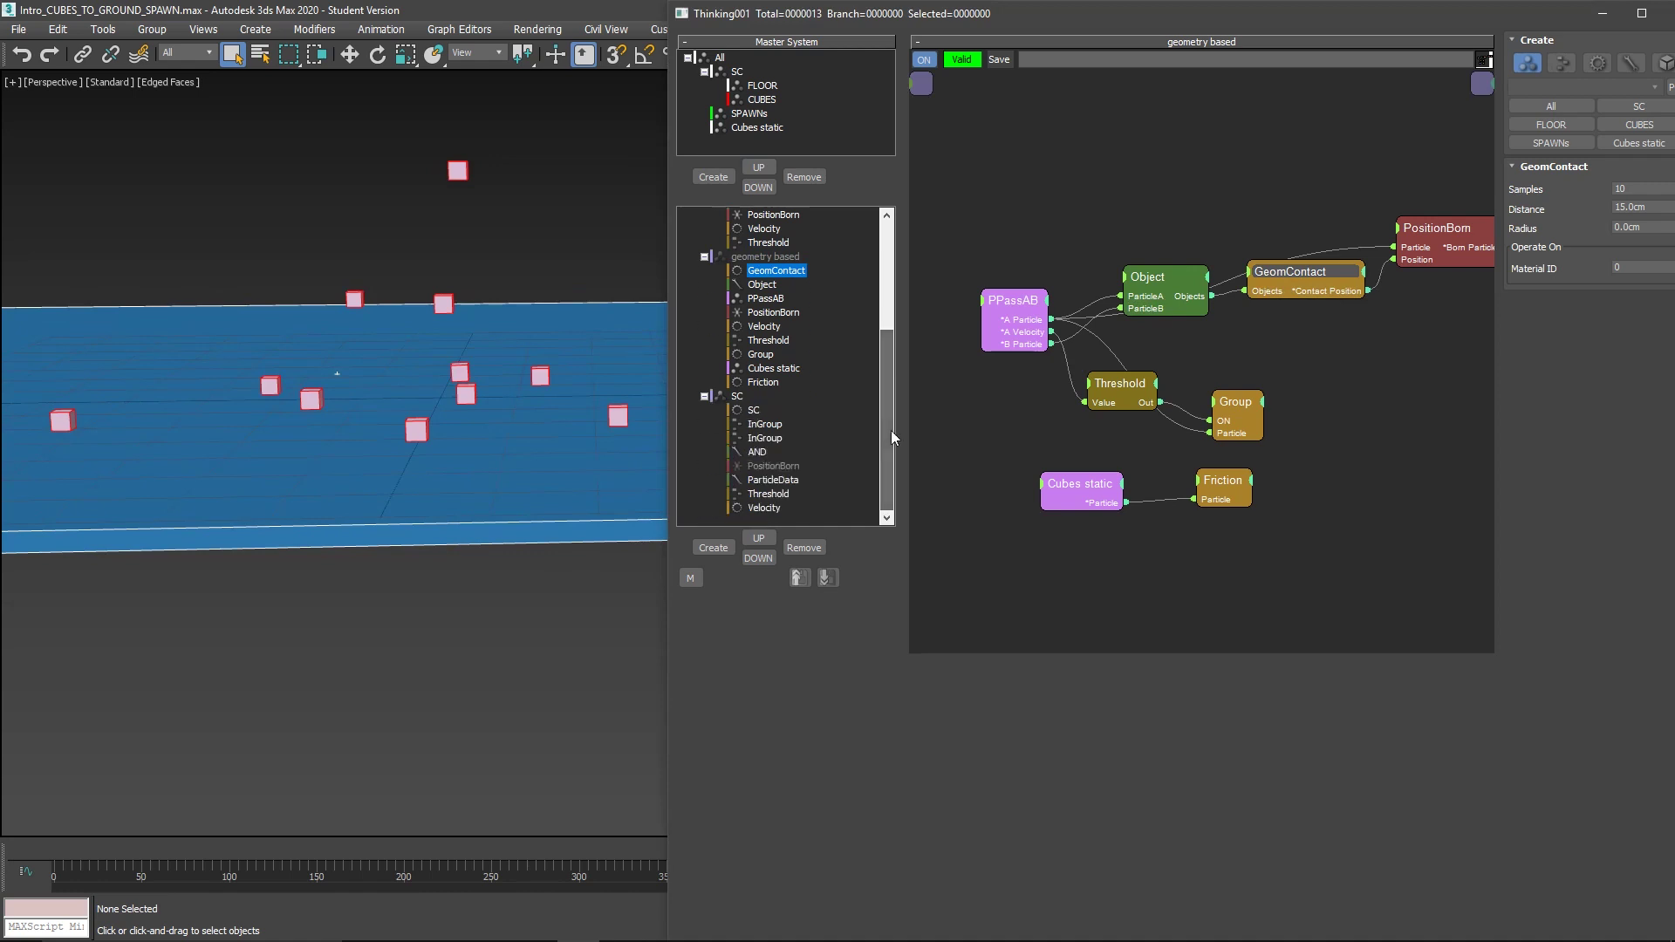
pyautogui.click(765, 424)
pyautogui.moveTo(974, 237); pyautogui.dragTo(968, 243)
pyautogui.rightClick(1324, 284)
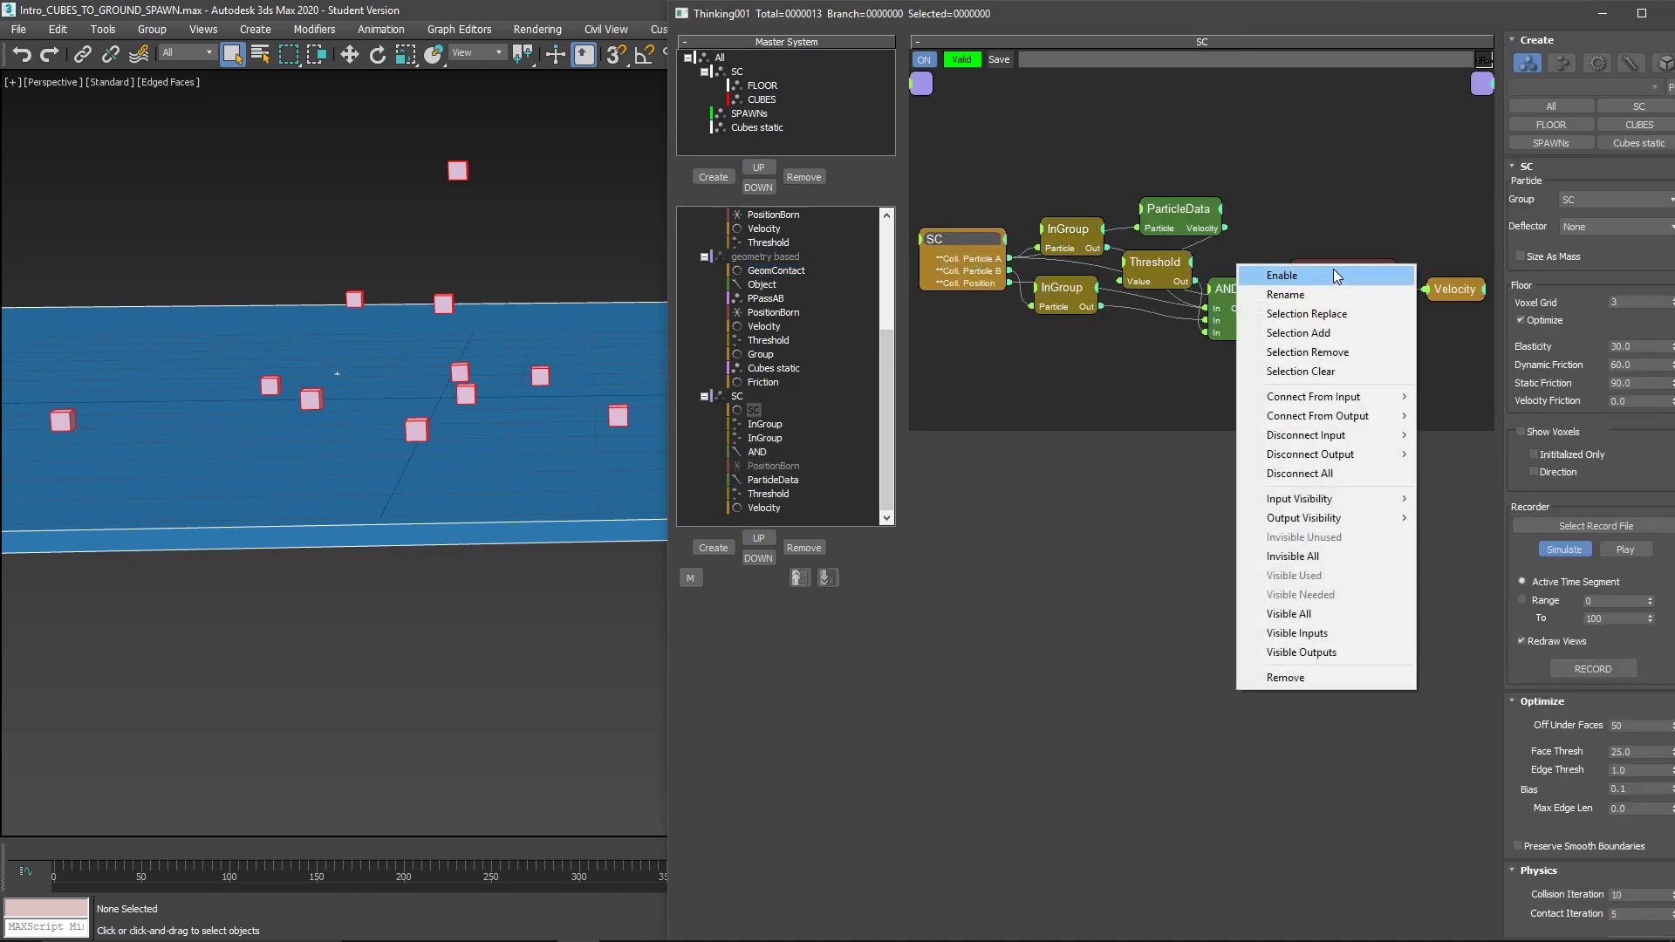
pyautogui.click(1261, 270)
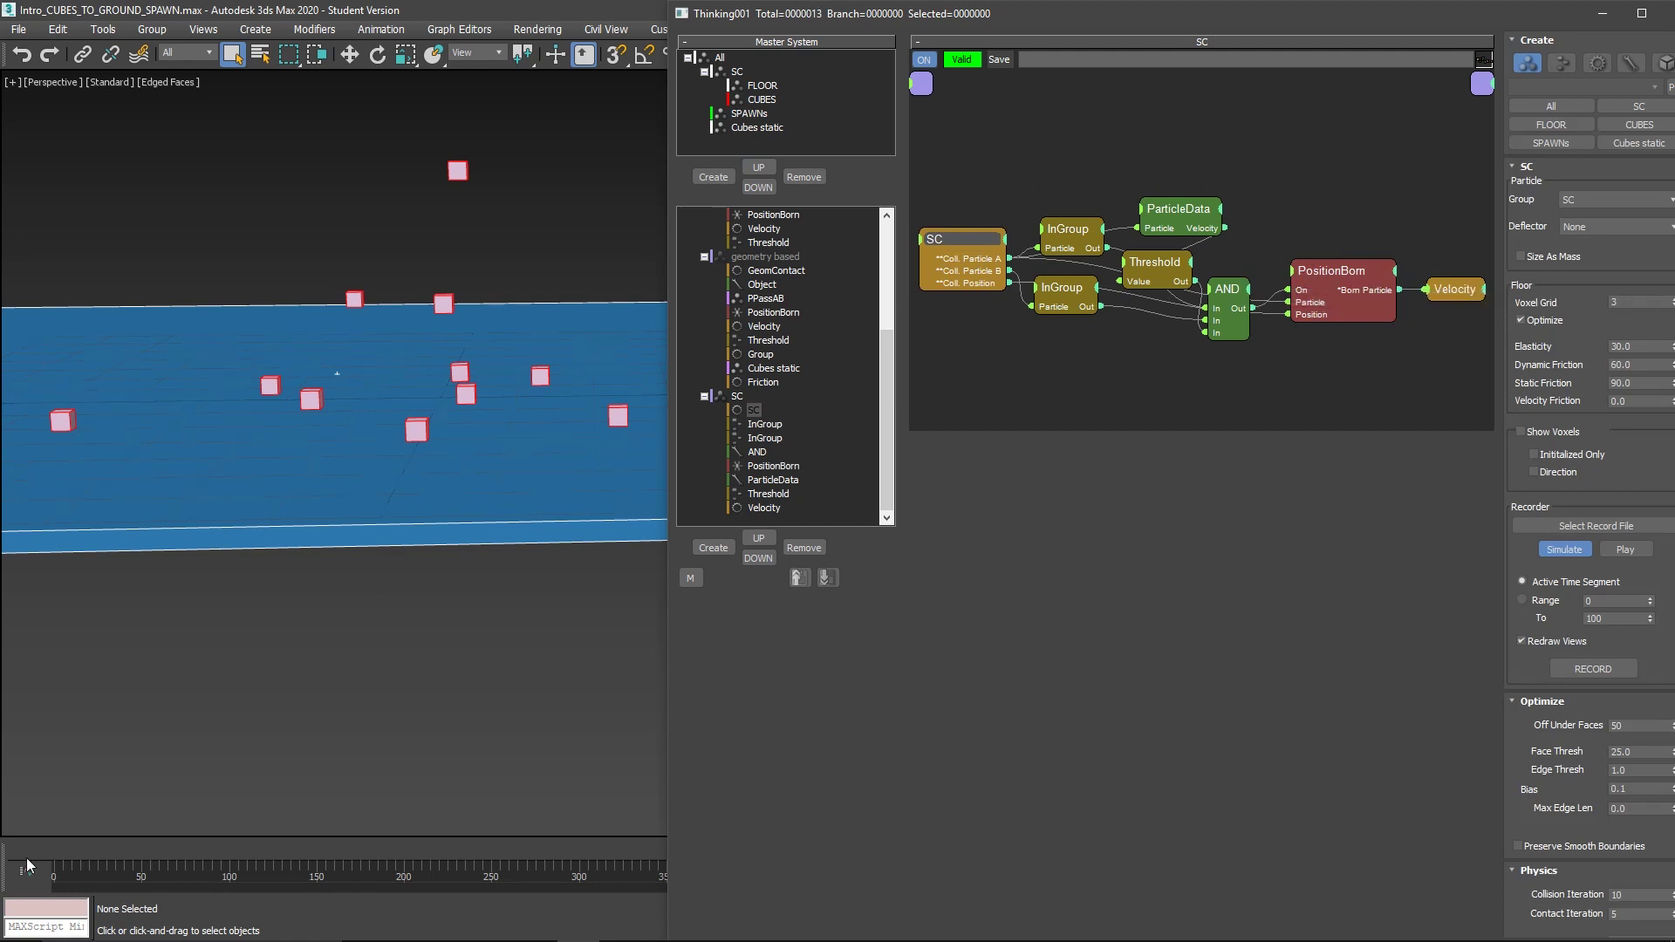
# Run the SC simulation to frame 291 and inspect the InGroup node that filters the CUBES group.
pyautogui.click(54, 852)
pyautogui.moveTo(199, 844); pyautogui.dragTo(567, 848)
pyautogui.click(1068, 232)
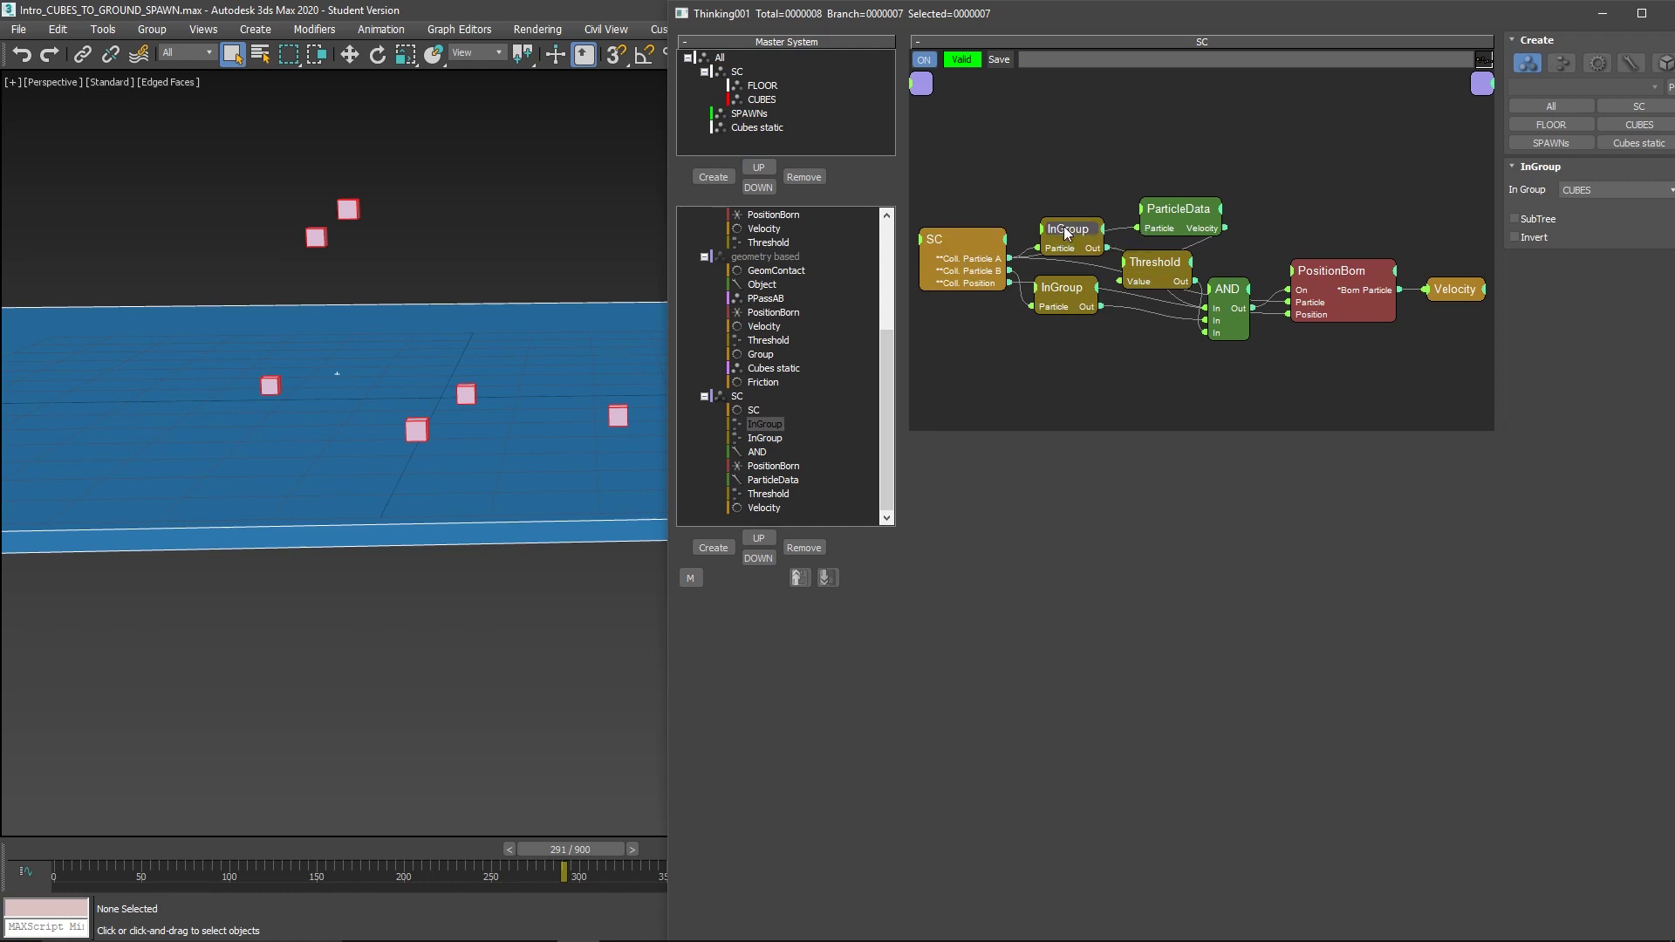
pyautogui.moveTo(1064, 227); pyautogui.dragTo(1060, 221)
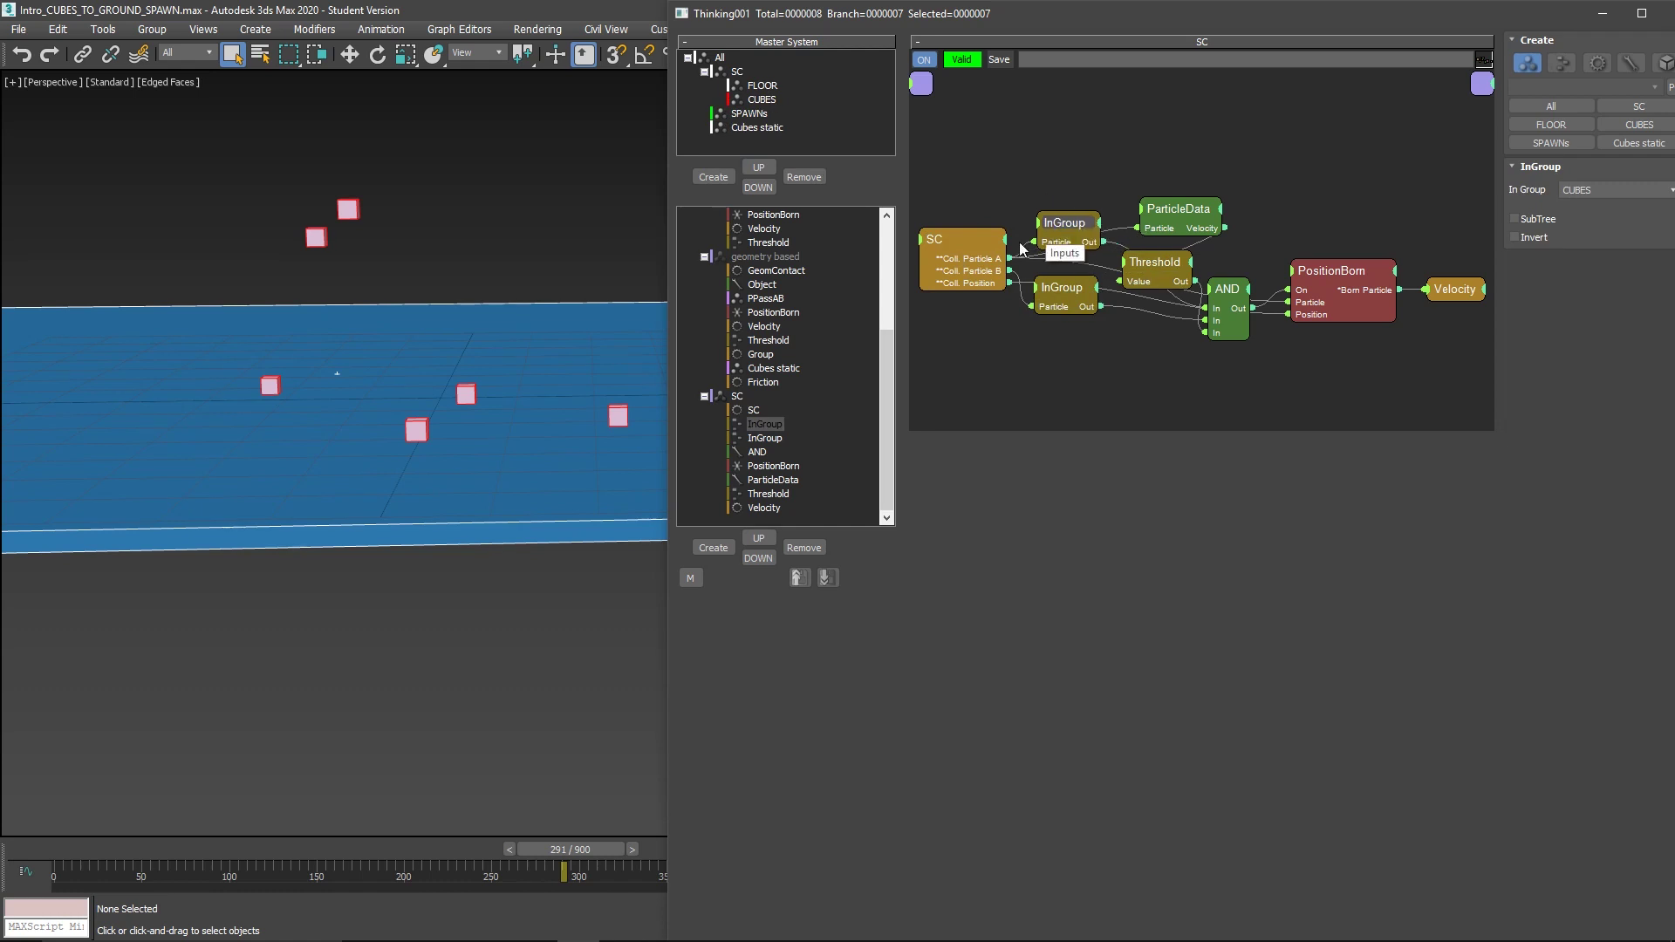
# Move the CUBES group above FLOOR in the Master System hierarchy and rerun the simulation.
pyautogui.click(765, 99)
pyautogui.click(758, 167)
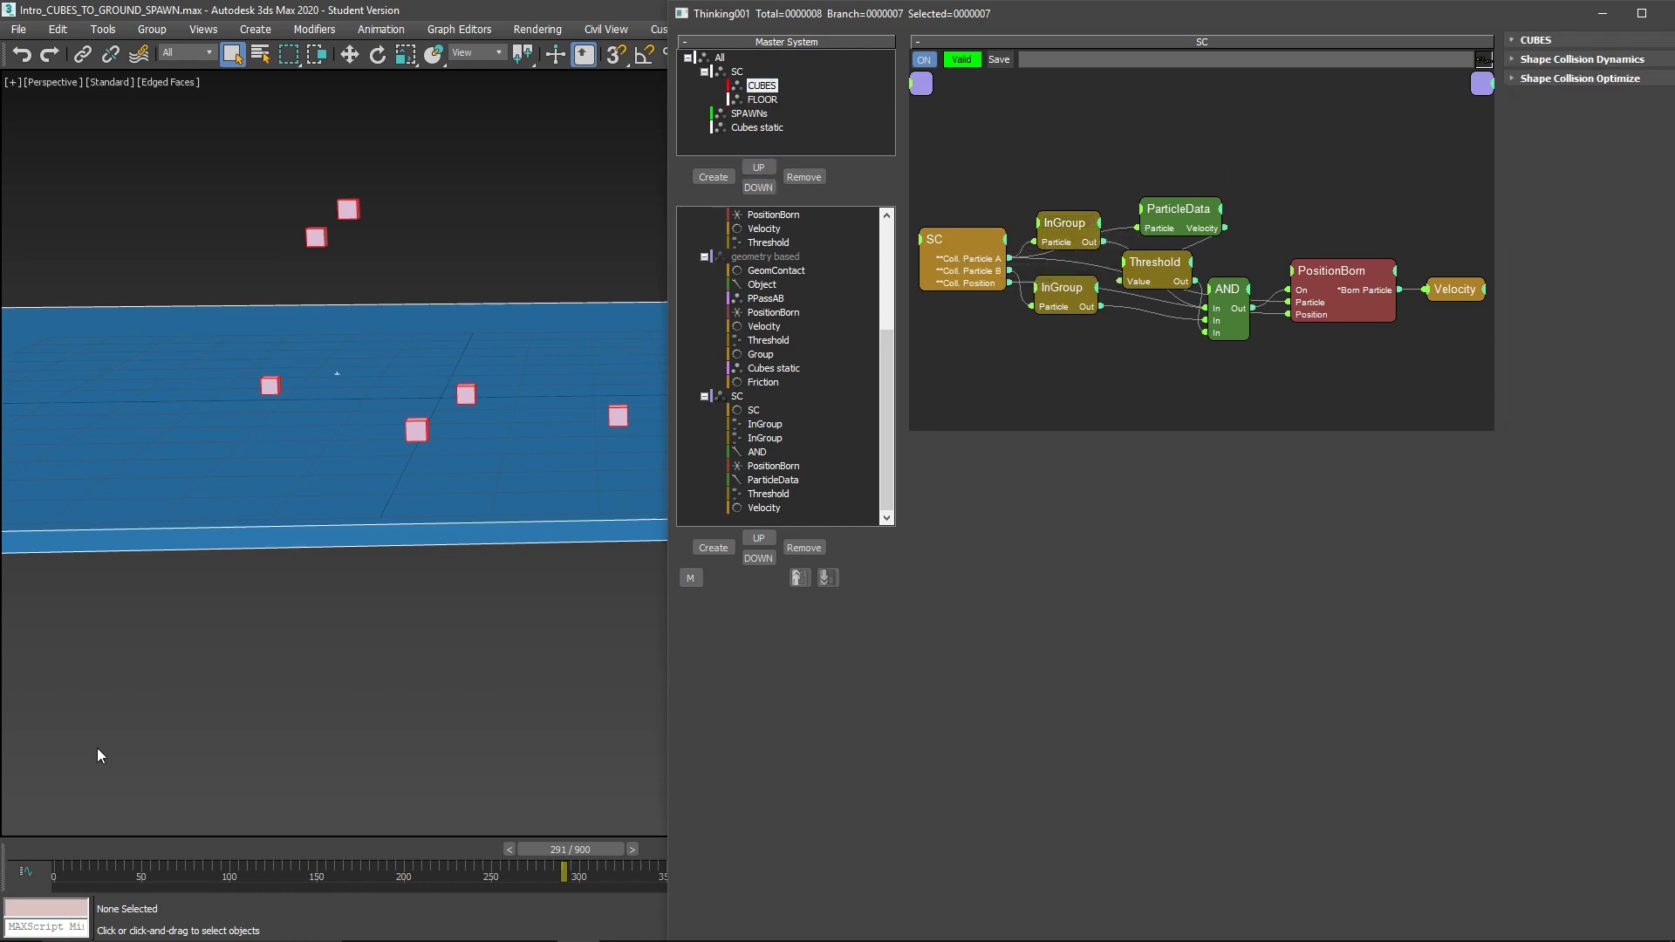
pyautogui.moveTo(41, 851); pyautogui.dragTo(789, 756)
# Rearrange the InGroup, ParticleData, Threshold, AND and PositionBorn nodes of the SC network while inspecting their settings.
pyautogui.moveTo(1068, 229); pyautogui.dragTo(1066, 226)
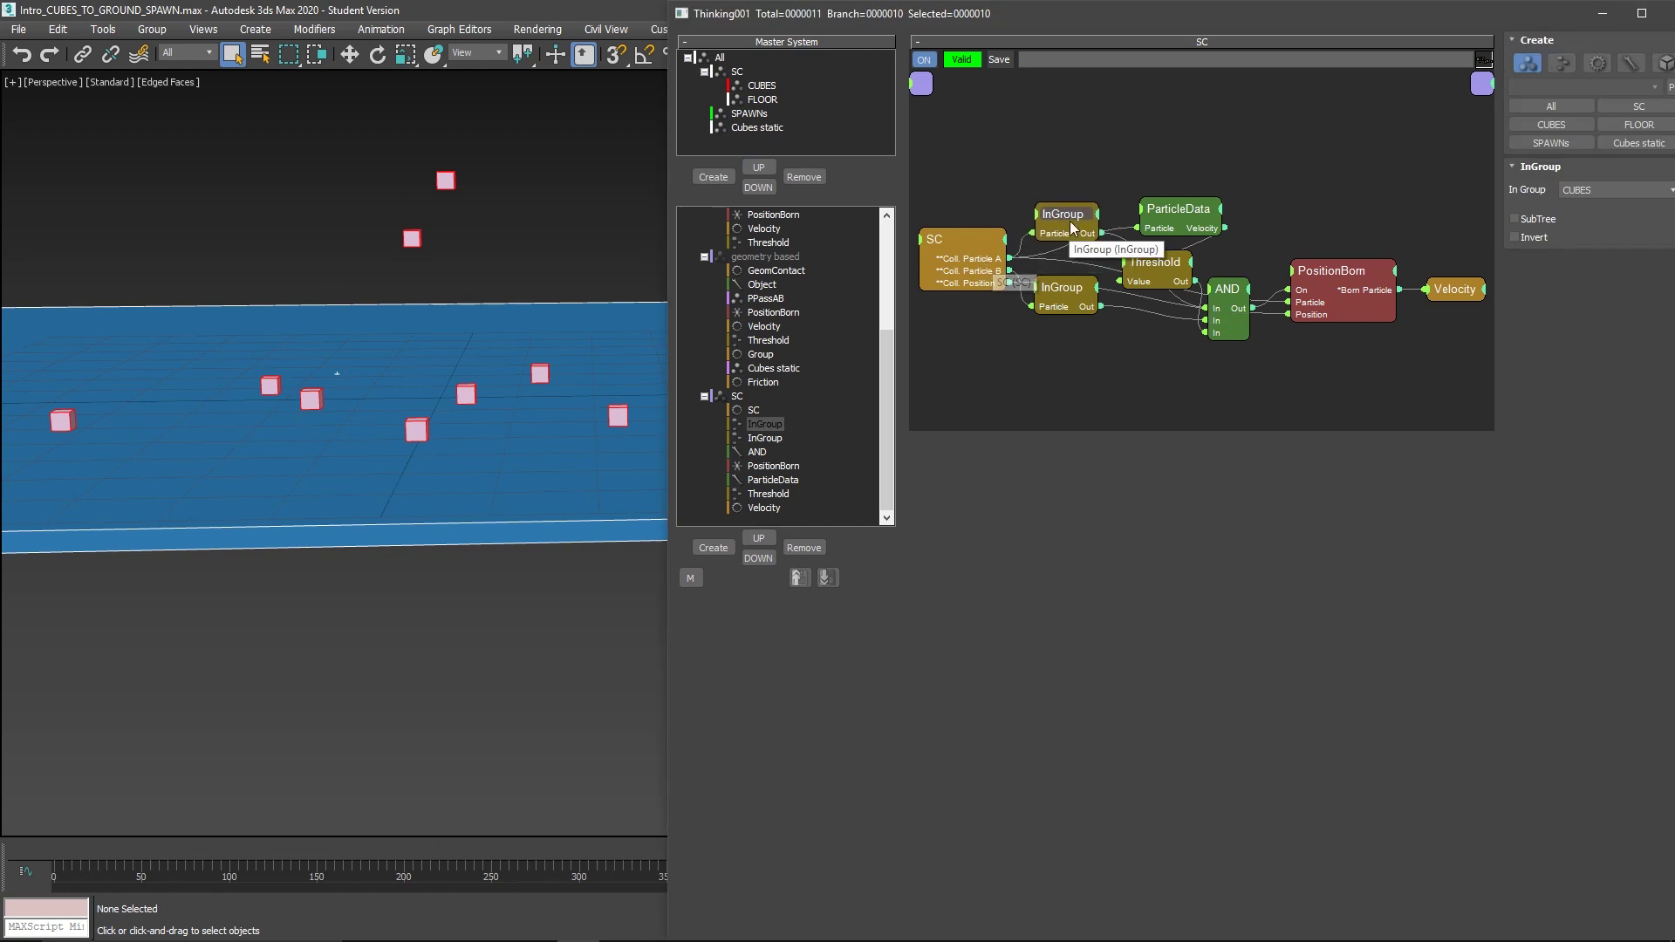
pyautogui.moveTo(1060, 288); pyautogui.dragTo(1058, 272)
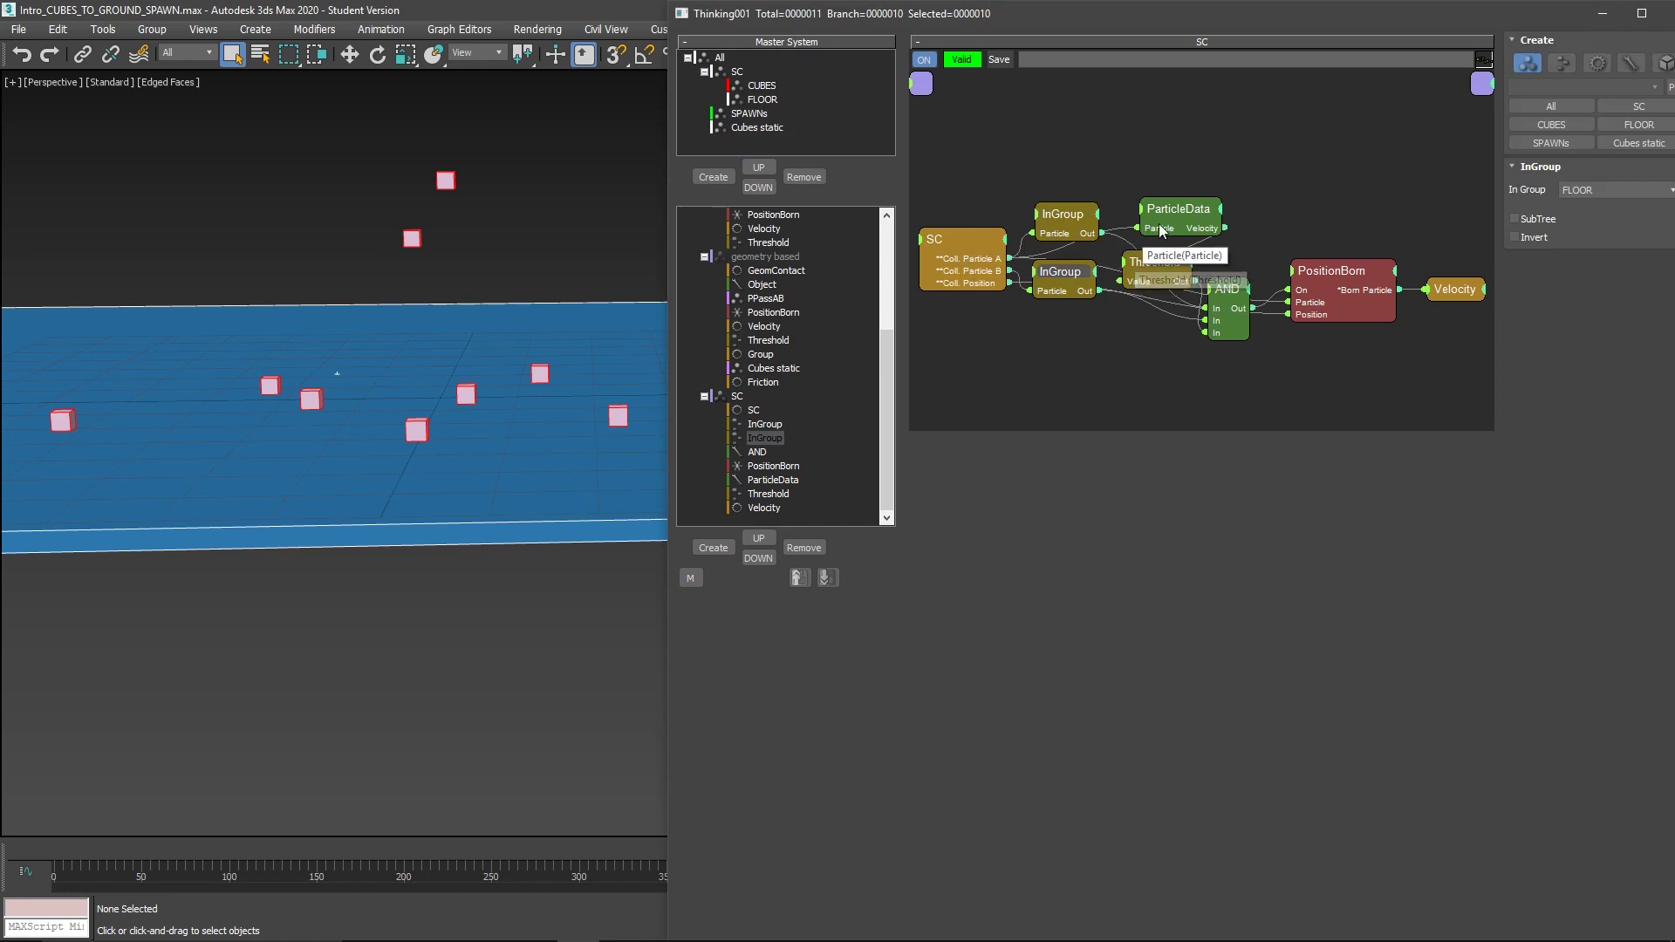
pyautogui.moveTo(1238, 303); pyautogui.dragTo(1170, 309)
pyautogui.moveTo(1177, 212); pyautogui.dragTo(1166, 202)
pyautogui.moveTo(1170, 306); pyautogui.dragTo(1174, 310)
pyautogui.moveTo(1639, 190); pyautogui.dragTo(1506, 189)
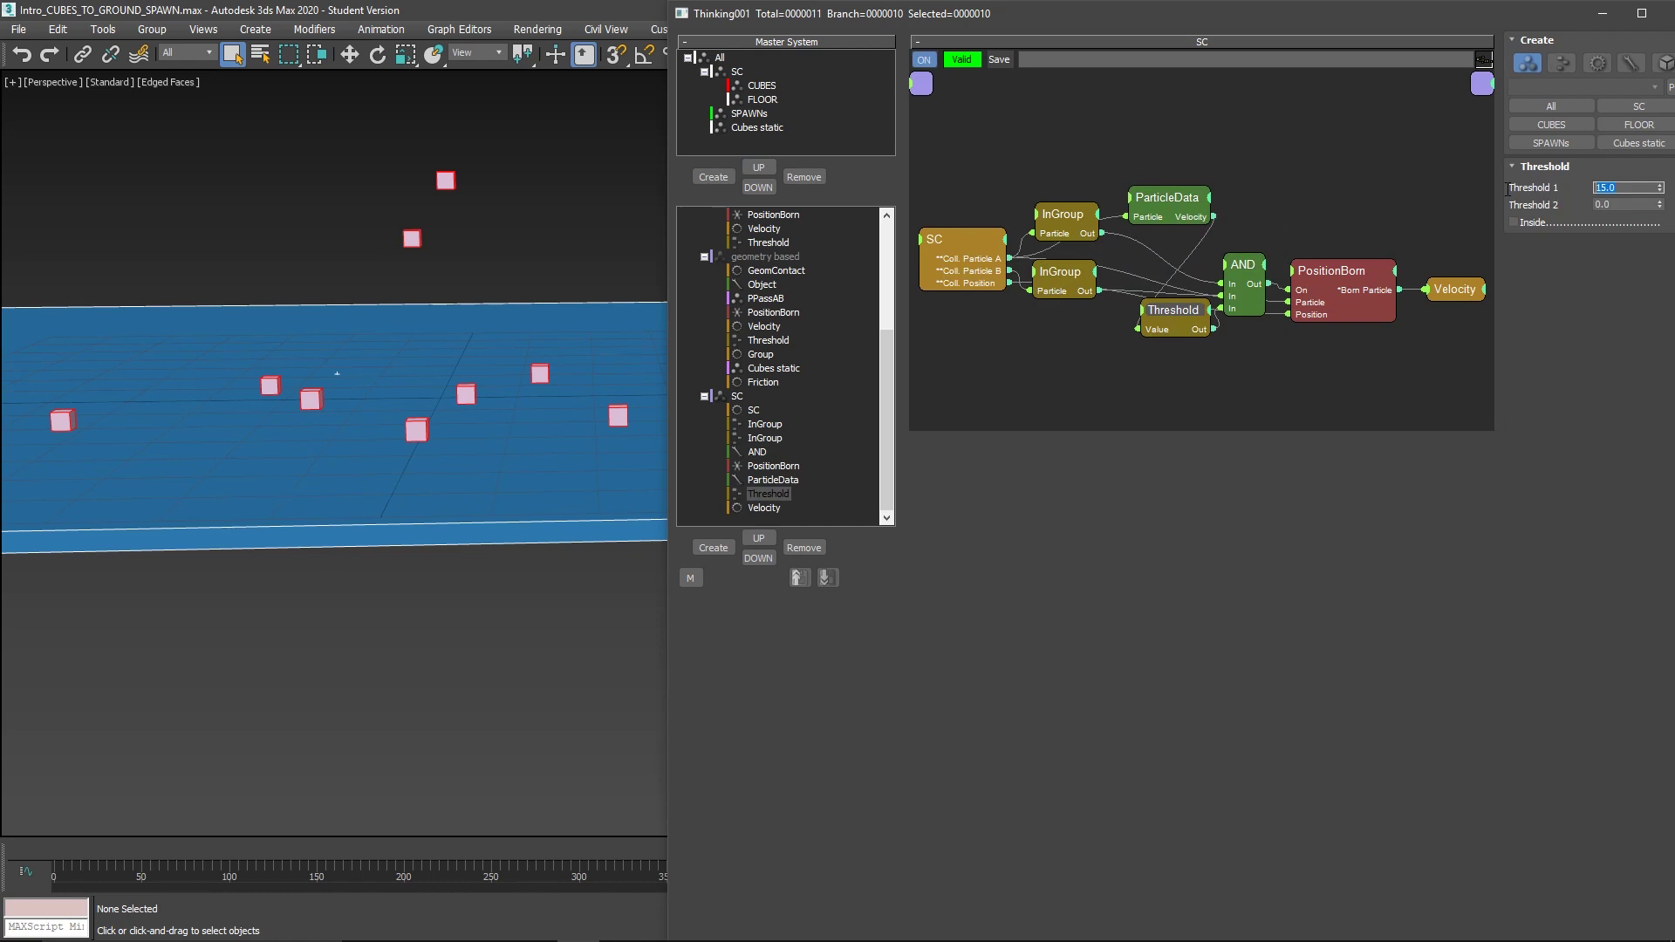
pyautogui.moveTo(1243, 264); pyautogui.dragTo(1243, 282)
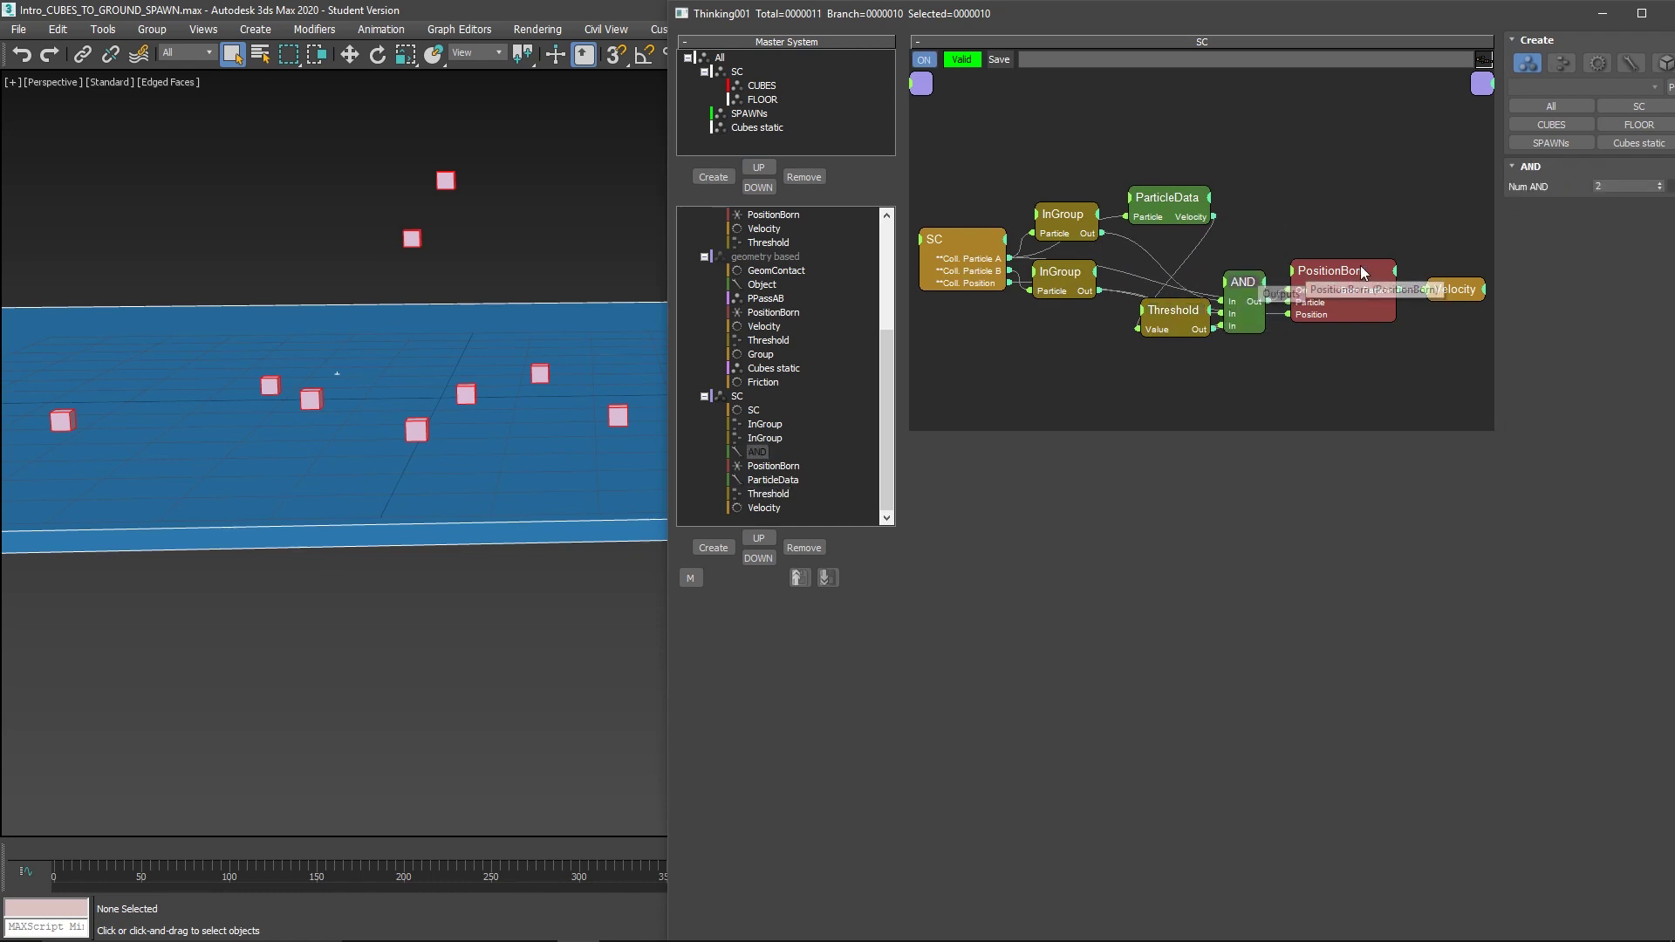
pyautogui.moveTo(1364, 273); pyautogui.dragTo(1354, 213)
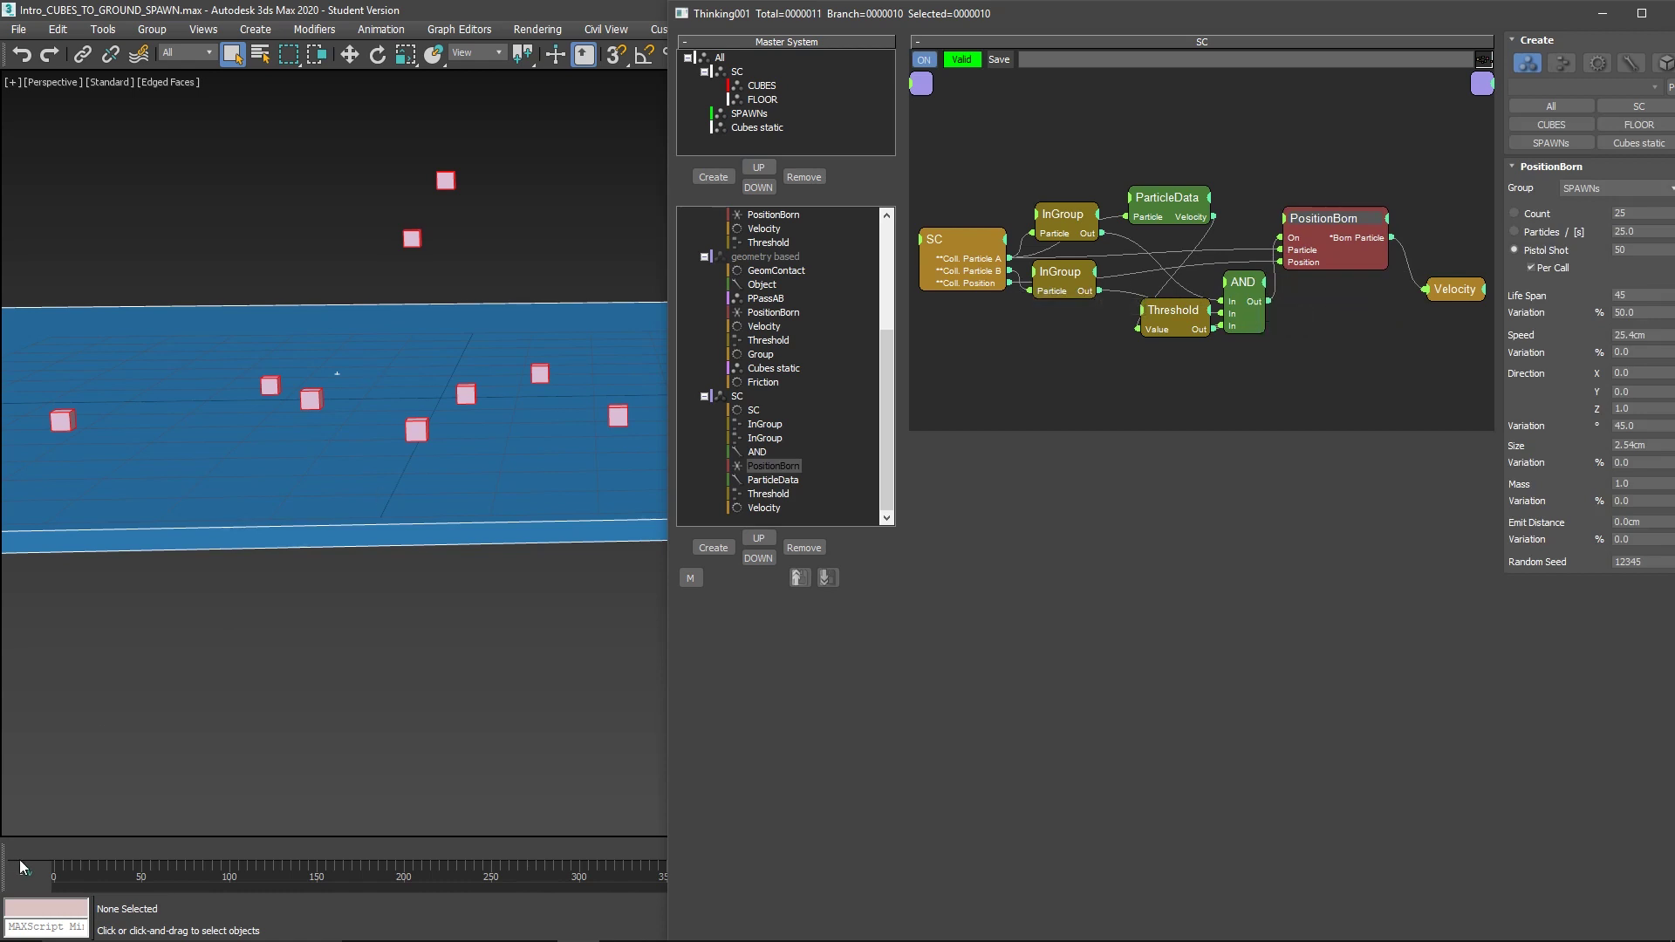
# Rerun the SC simulation to frame 283 and re-enable the geometry based set.
pyautogui.moveTo(47, 857); pyautogui.dragTo(554, 449)
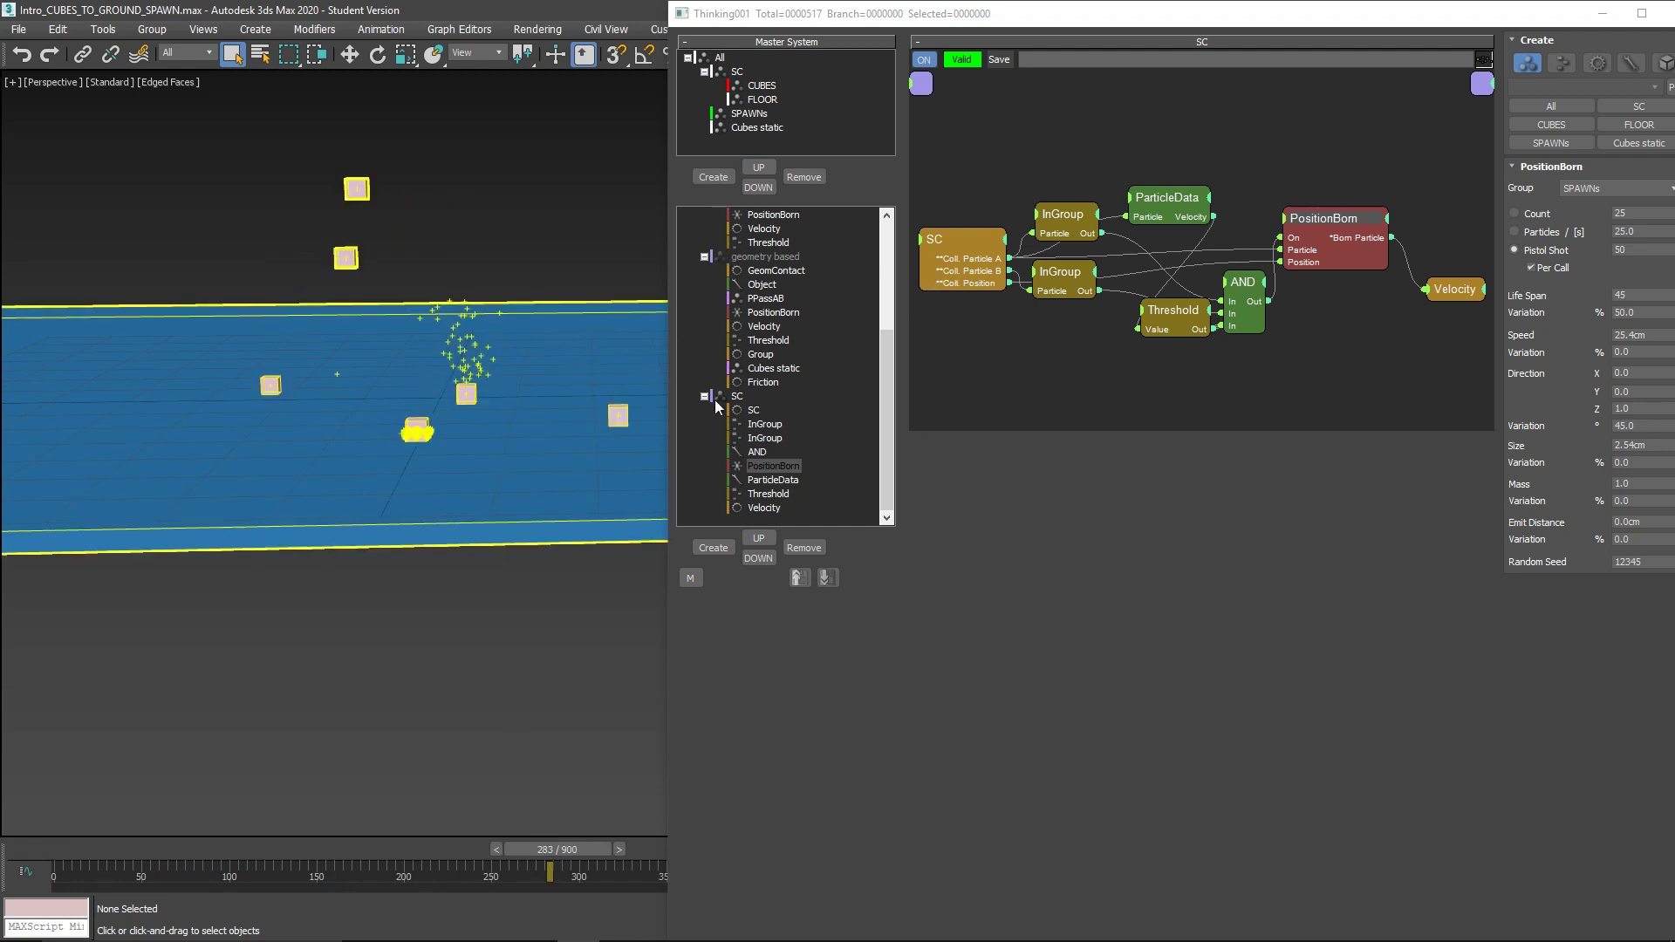
pyautogui.rightClick(780, 262)
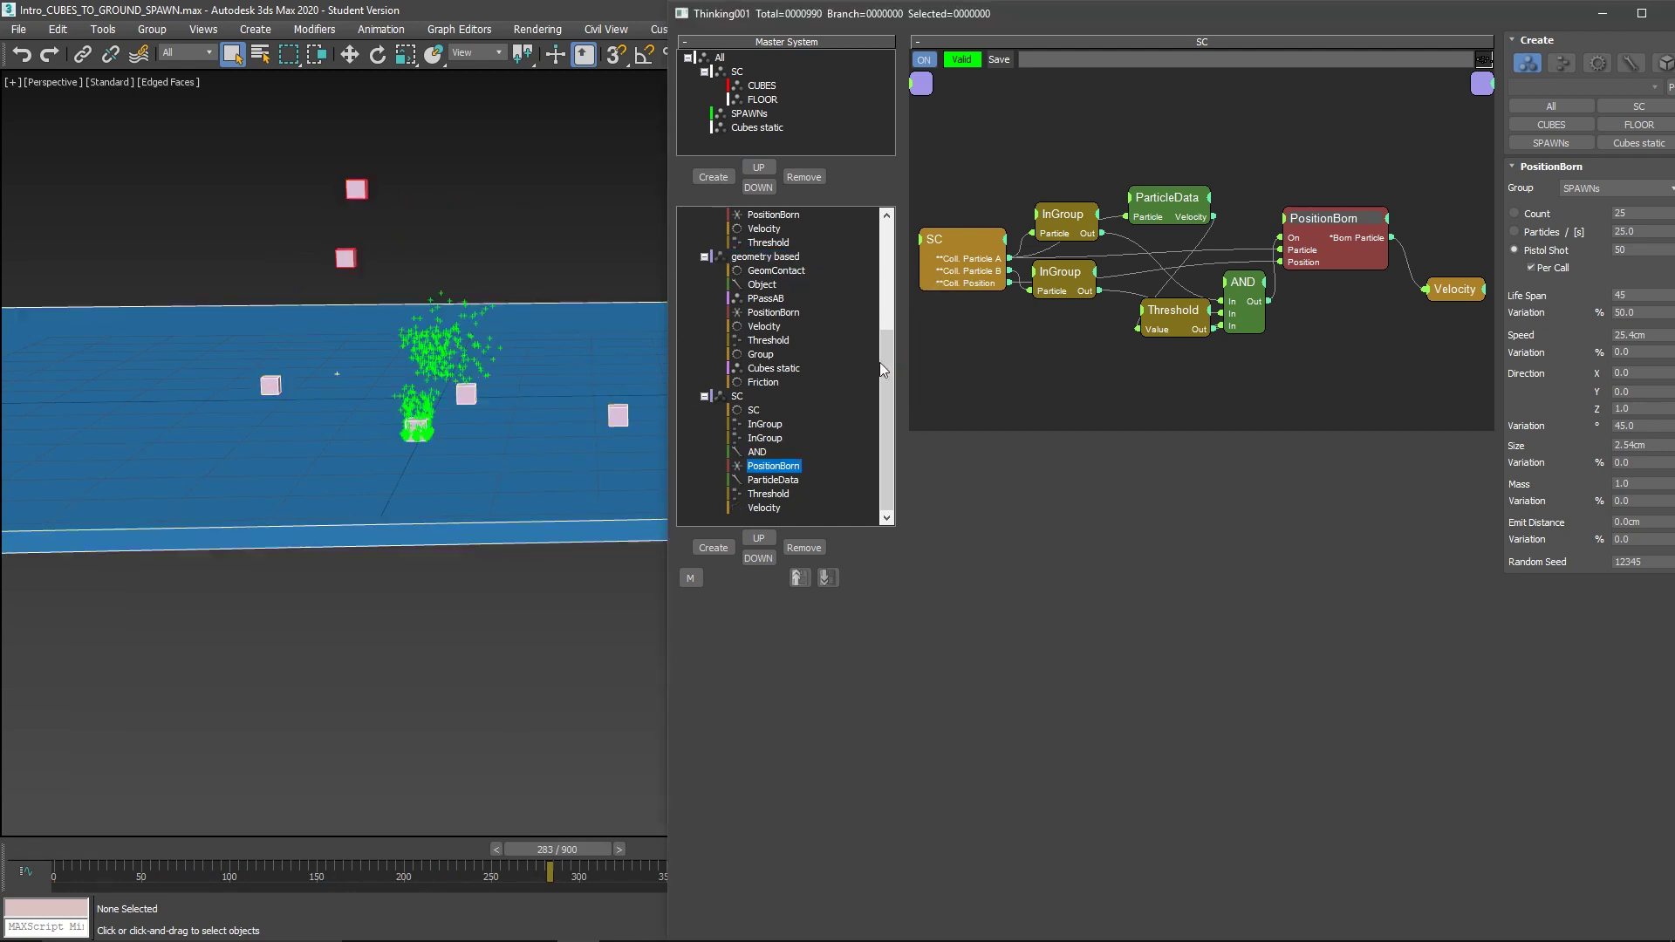
pyautogui.scroll(3, 877, 388)
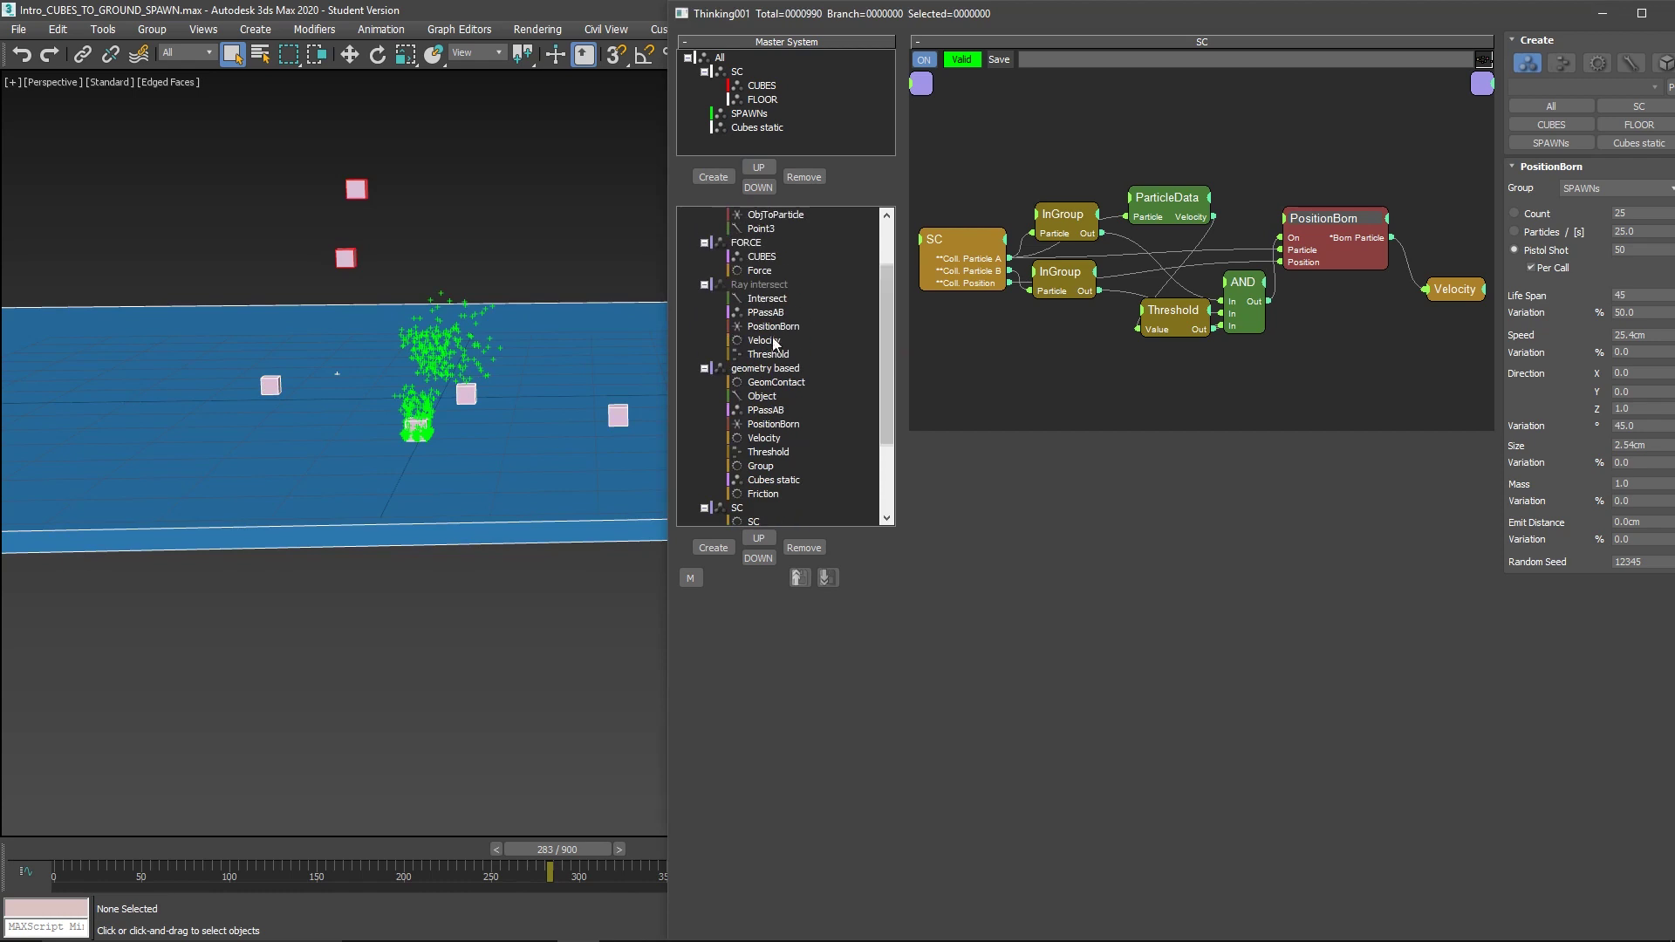